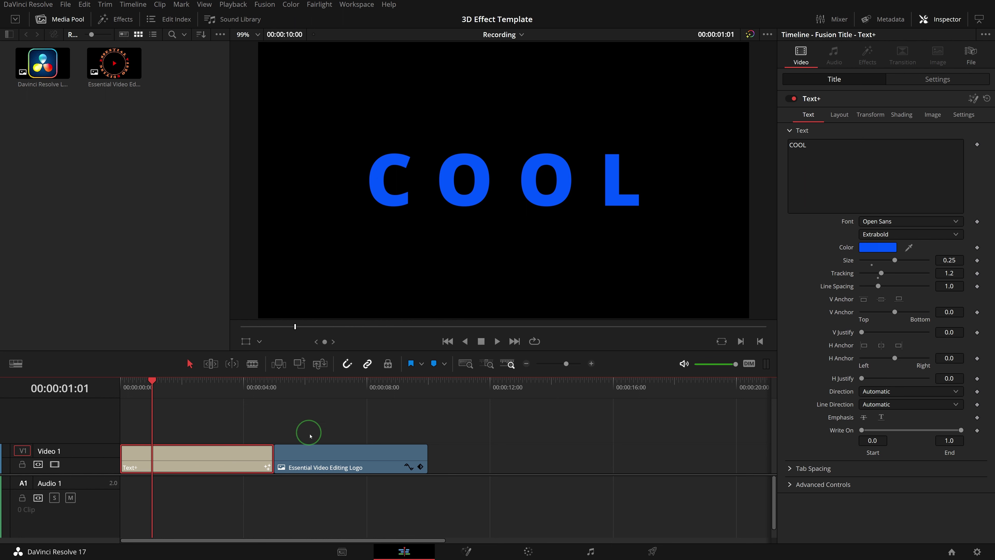
Step: Select the COOL Text+ clip and drag Essential 3D Effect from Essential Effects onto it
left_click(318, 446)
left_click(339, 388)
left_click(187, 397)
left_click(245, 447)
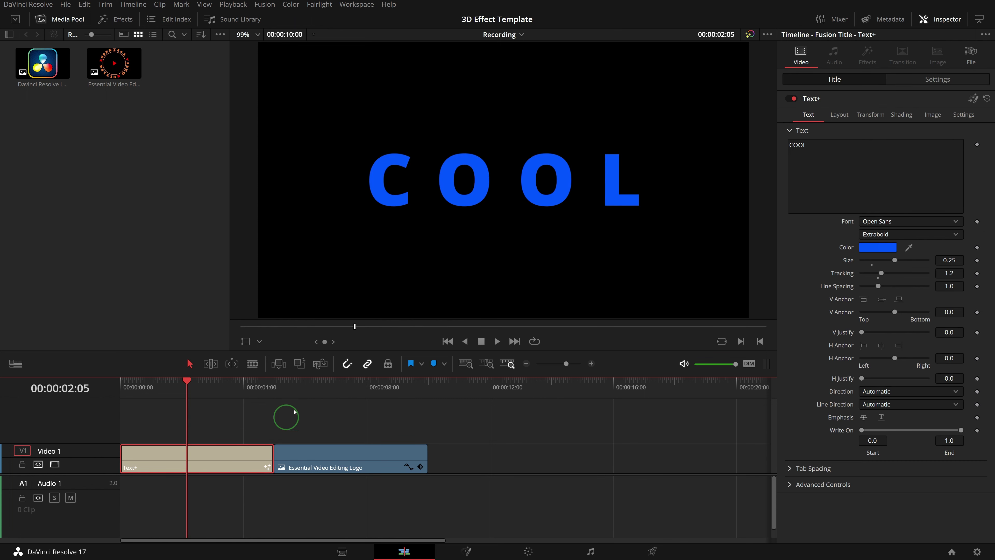
left_click(113, 62)
left_click(118, 19)
left_click(89, 70)
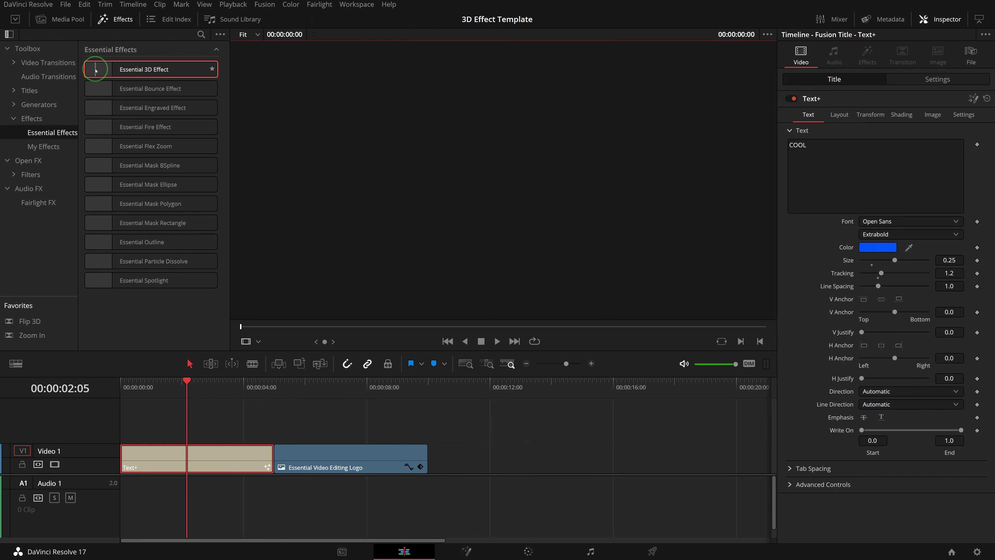
left_click_drag(95, 71, 161, 457)
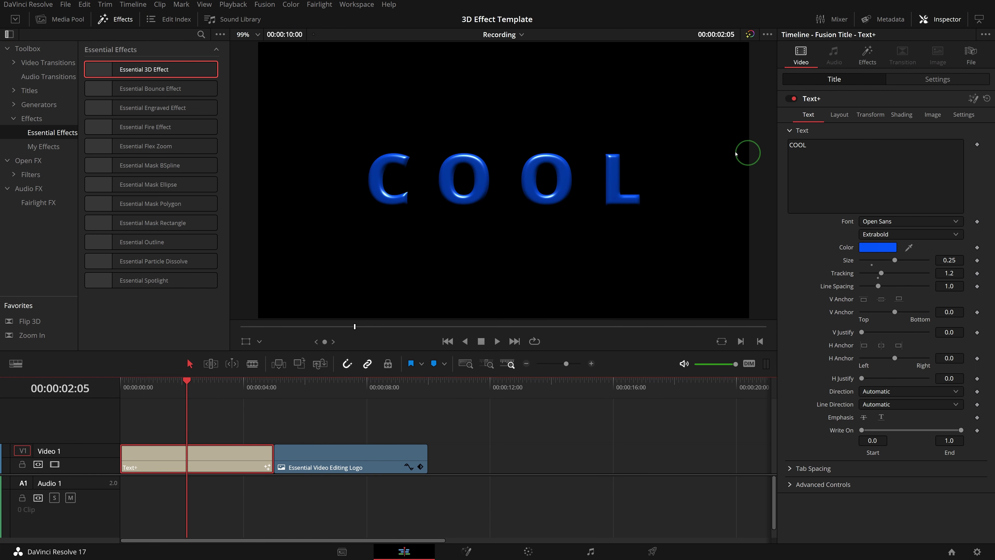
Step: Show the title's effect settings, try a deeper 3D Effect, then reset it to default
left_click(867, 55)
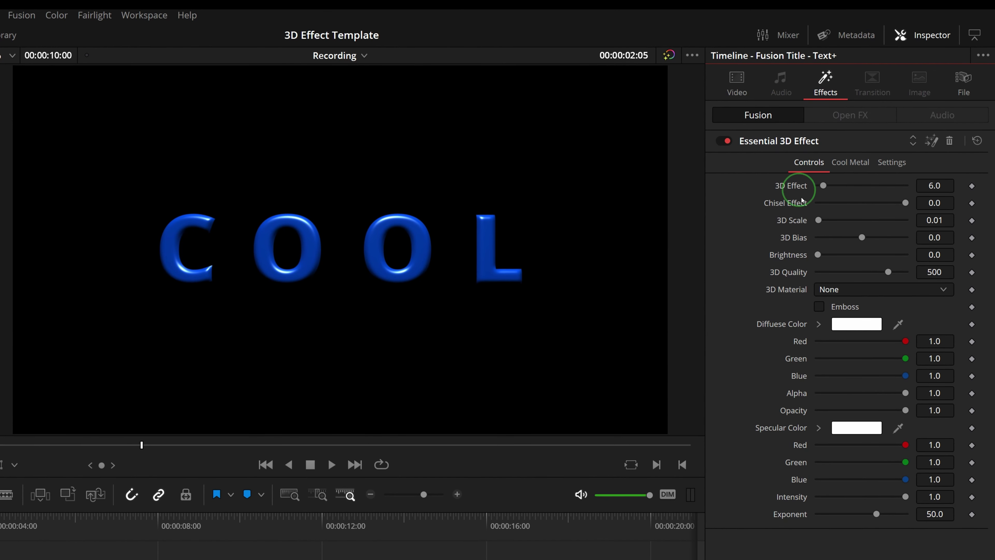
left_click(850, 162)
left_click(809, 162)
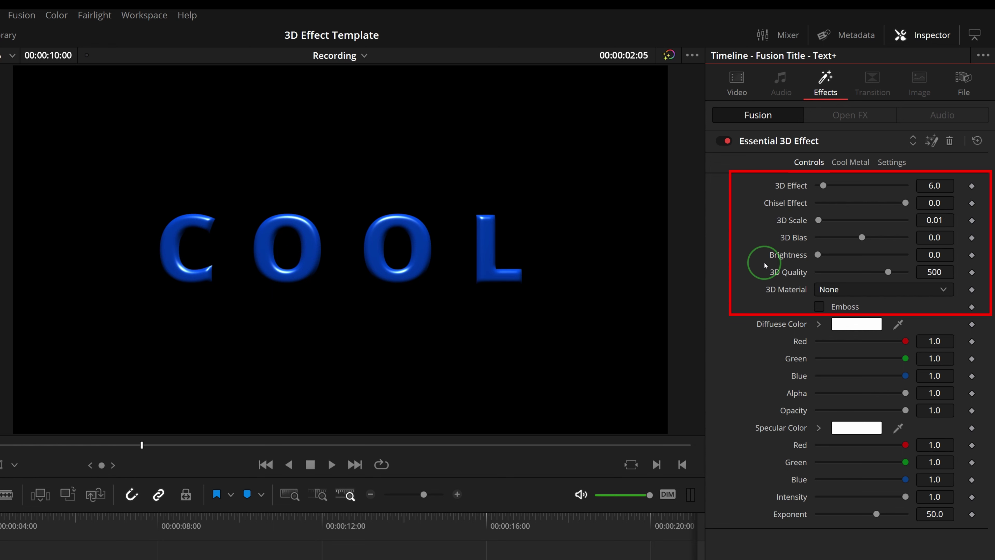
left_click_drag(823, 186, 820, 185)
double_click(789, 185)
Step: Try chisel, 3D Scale and 3D Bias changes, resetting chisel to 0.0 and bias to default
left_click_drag(902, 204, 887, 204)
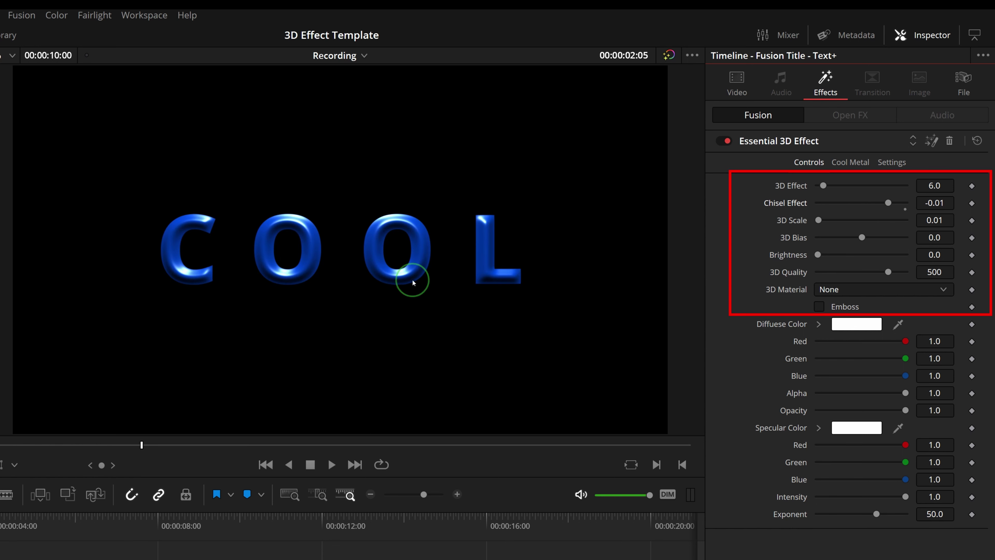
double_click(791, 202)
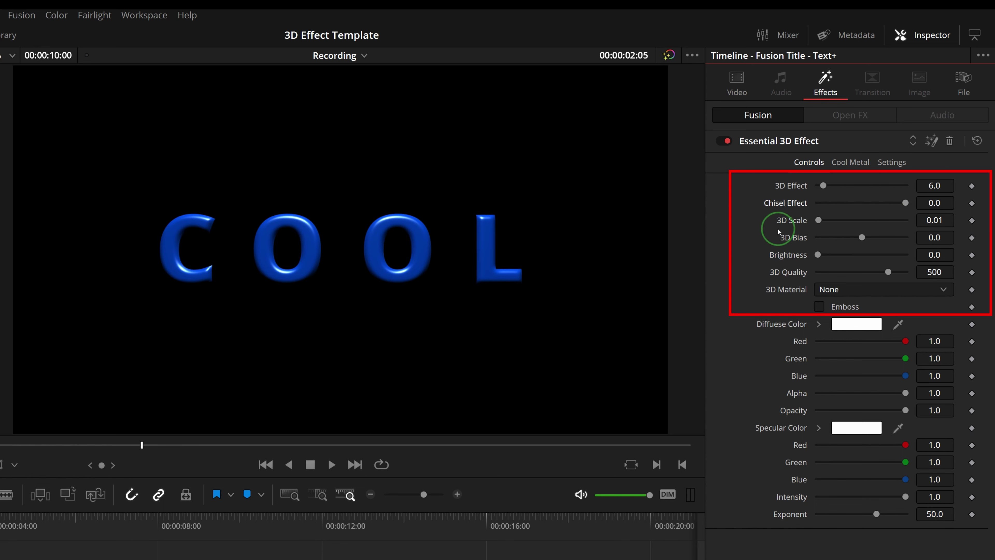
left_click_drag(818, 222, 821, 222)
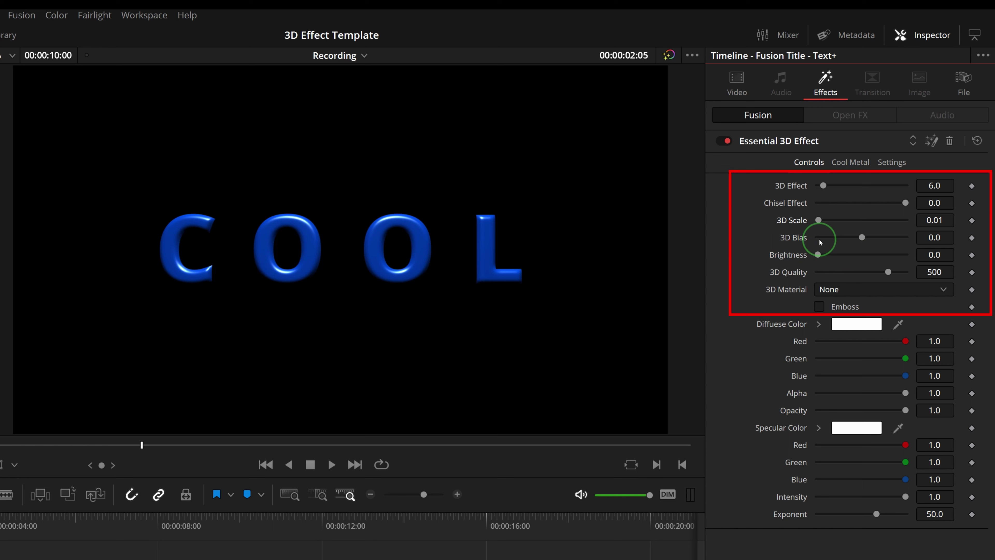
mouse_move(863, 238)
left_mouse_down()
mouse_move(827, 238)
mouse_move(863, 239)
left_mouse_up()
left_click(801, 239)
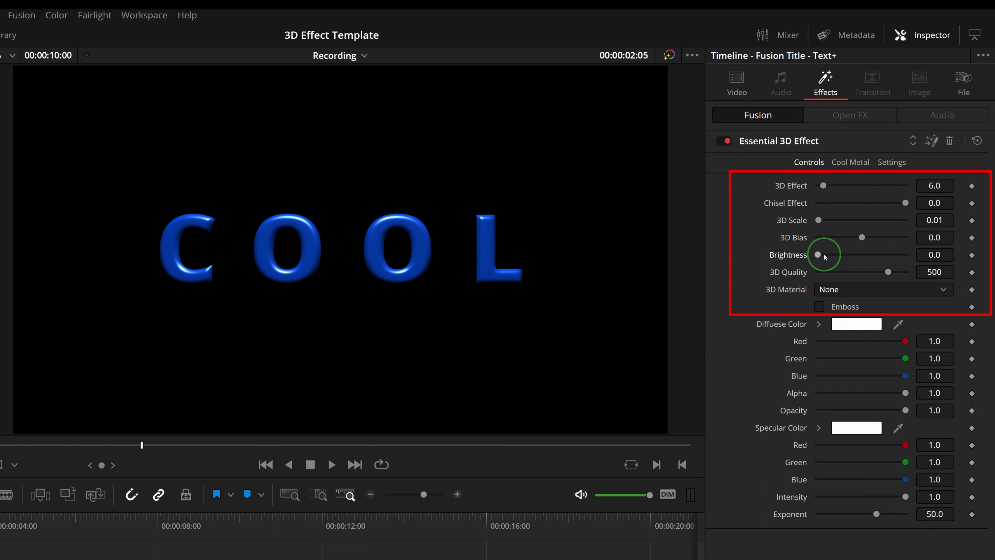
Step: Drag the Essential 3D Effect Brightness slider up to 0.3
left_click_drag(824, 256, 847, 254)
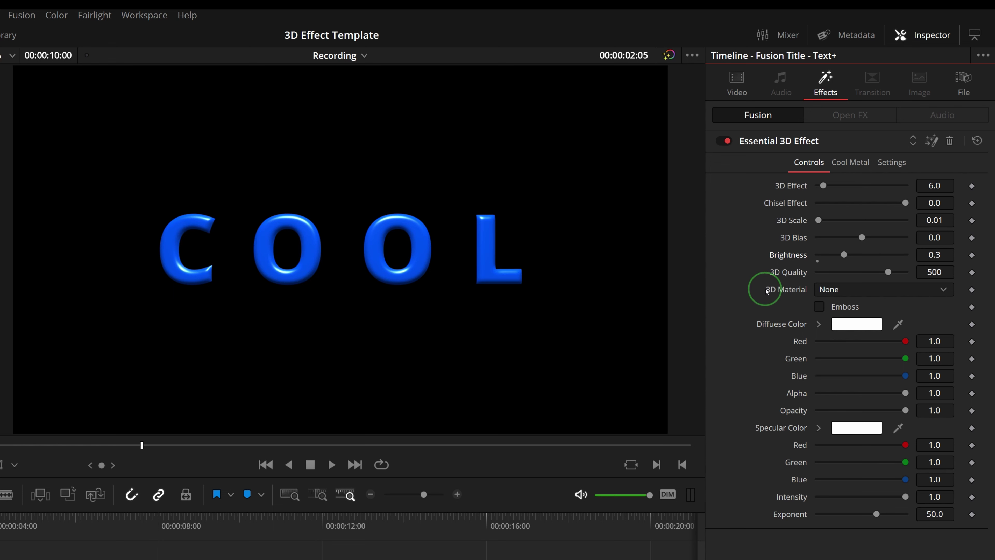
Step: Preview the Walnut Wood, Pinewood, Black Marble and White Marble materials on the letters
left_click(899, 291)
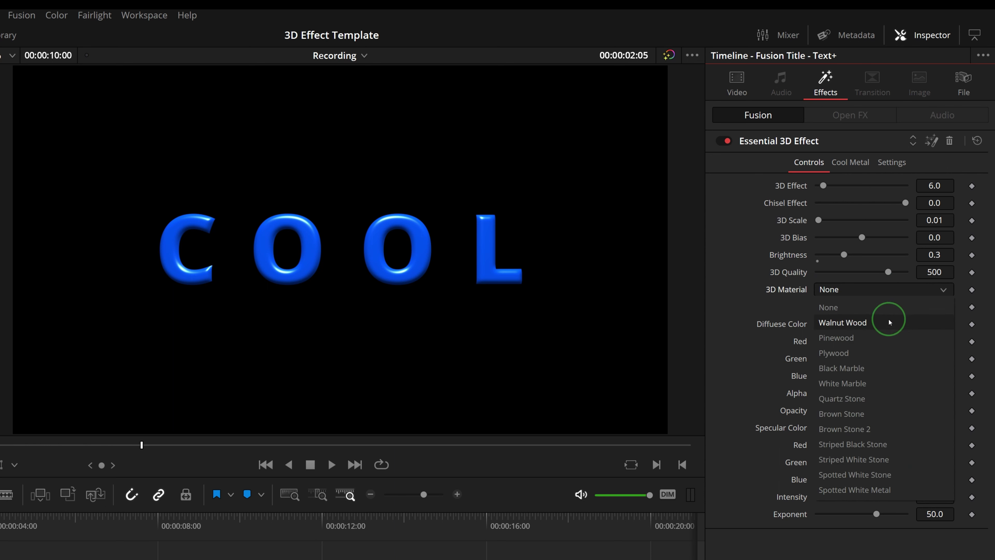
left_click(854, 322)
left_click(874, 290)
left_click(855, 337)
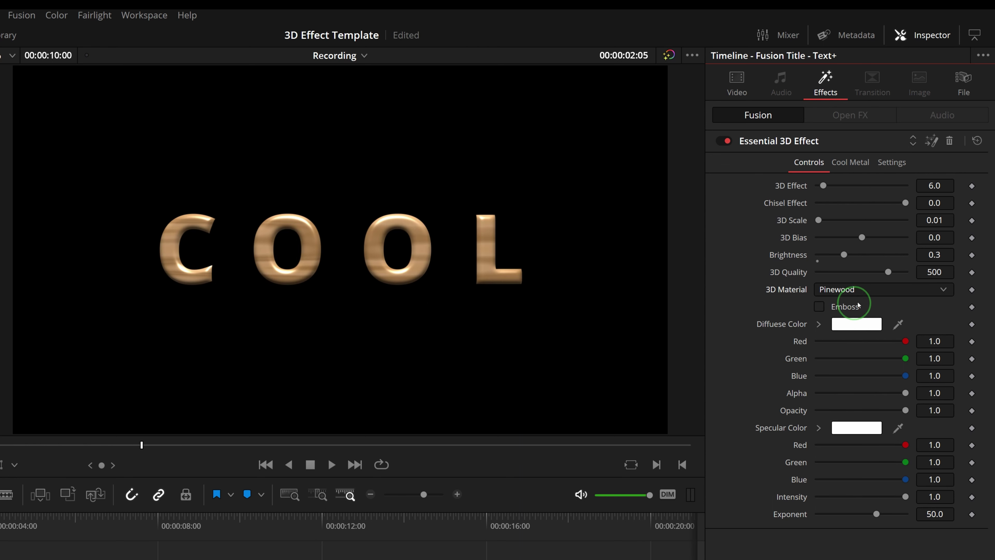
left_click(877, 289)
left_click(885, 316)
left_click(867, 290)
left_click(873, 362)
Step: Try Brown Stone, Spotted White Stone and Spotted White Metal, then settle on Quartz Stone
left_click(877, 290)
left_click(888, 325)
left_click(877, 289)
left_click(889, 308)
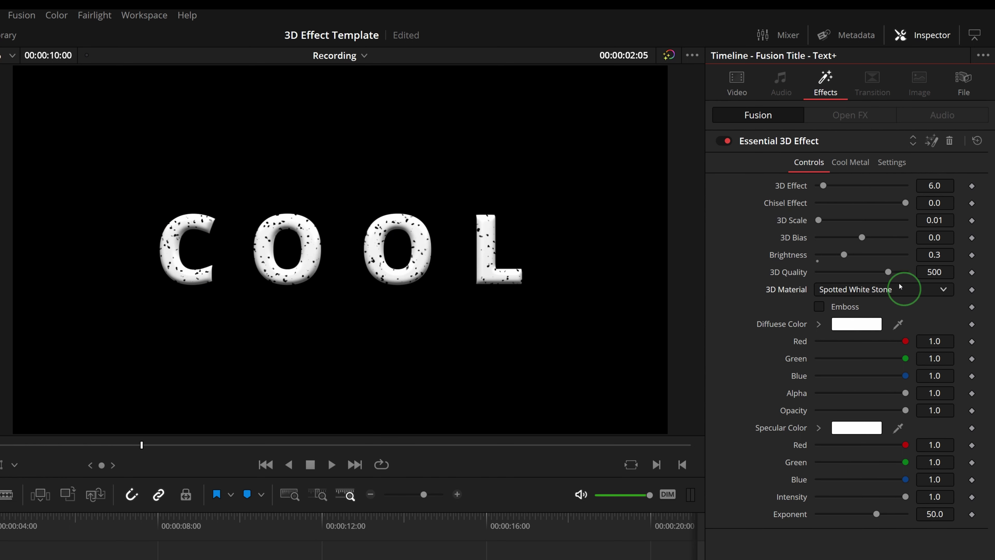
left_click(889, 290)
left_click(852, 490)
left_click(859, 289)
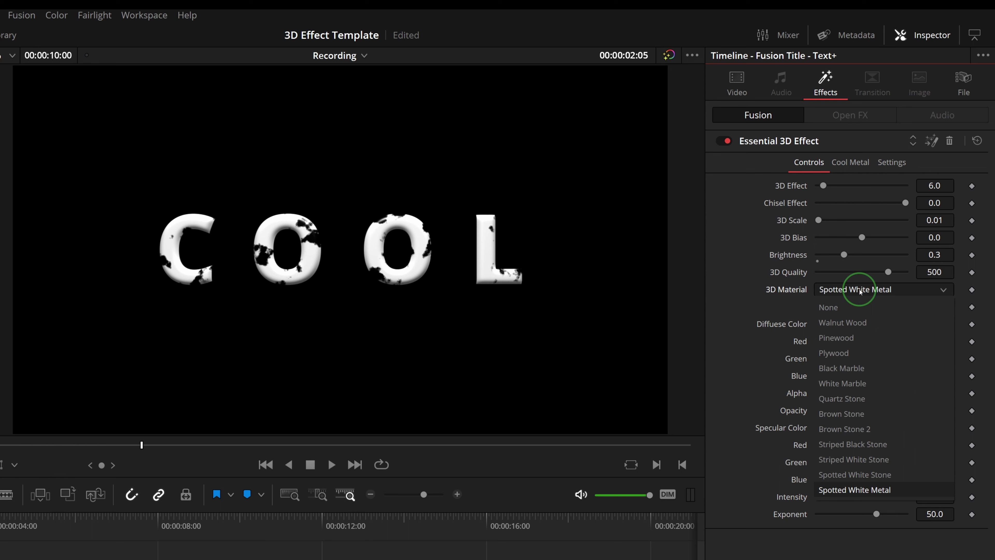
left_click(855, 400)
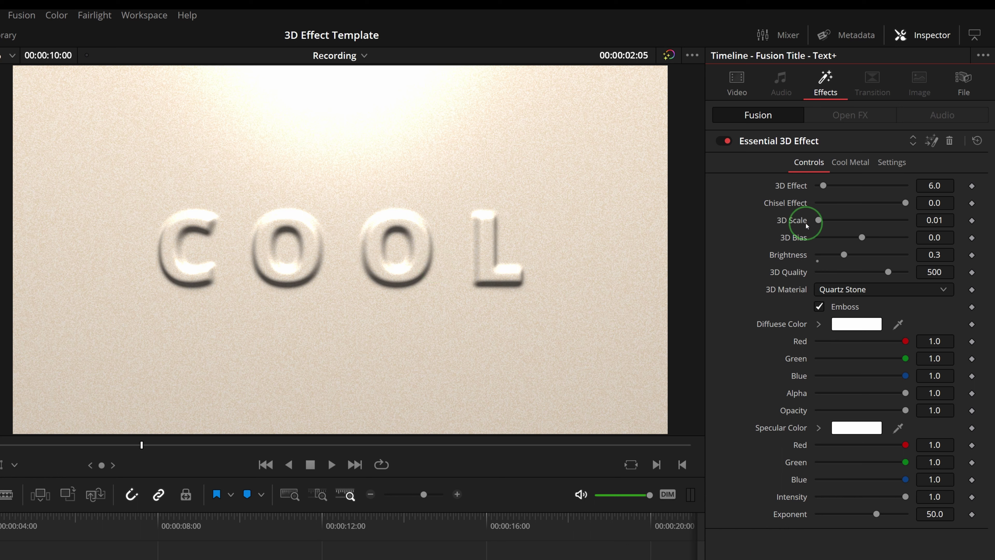
Step: Enter 2 as the 3D Effect depth and drag Chisel Effect to -0.01
left_click(933, 185)
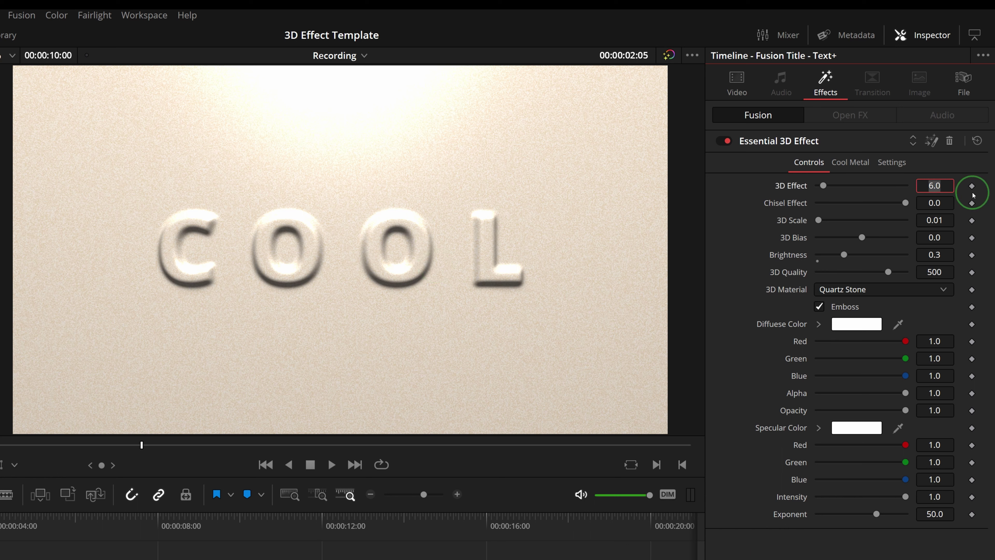
type("2")
key("Tab")
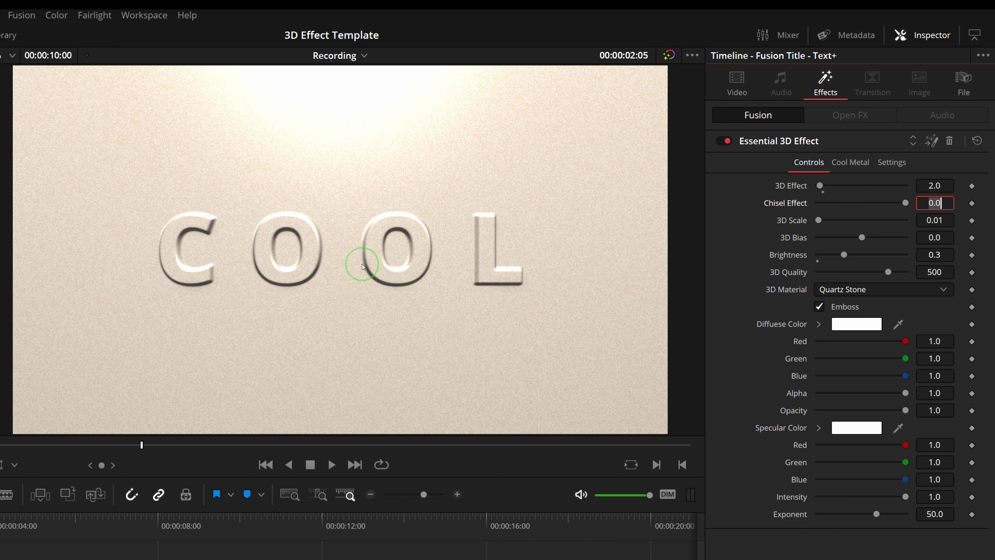
left_click_drag(901, 203, 880, 202)
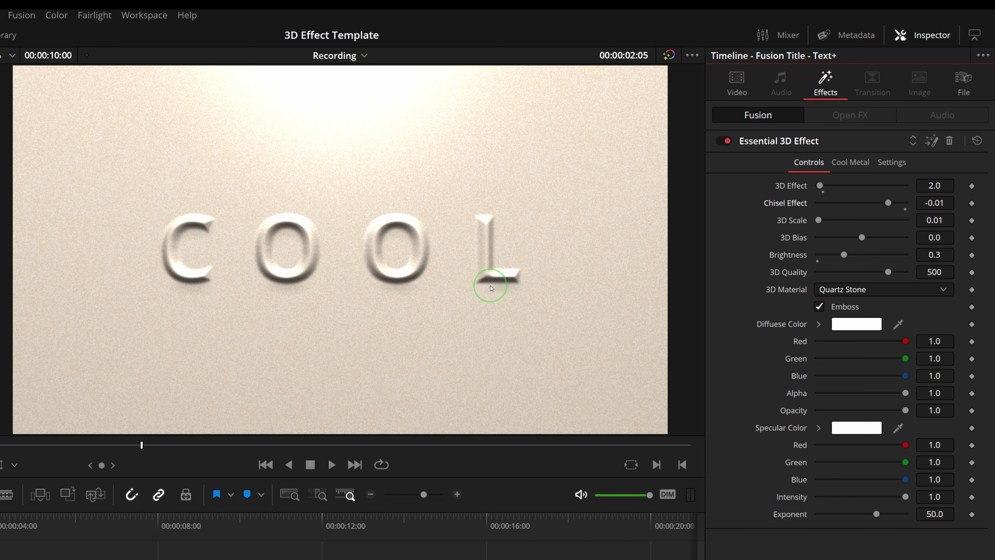
Step: Tint the diffuse colour pink and darken the specular colour to a grey of 0.394
left_click(820, 325)
left_click(819, 337)
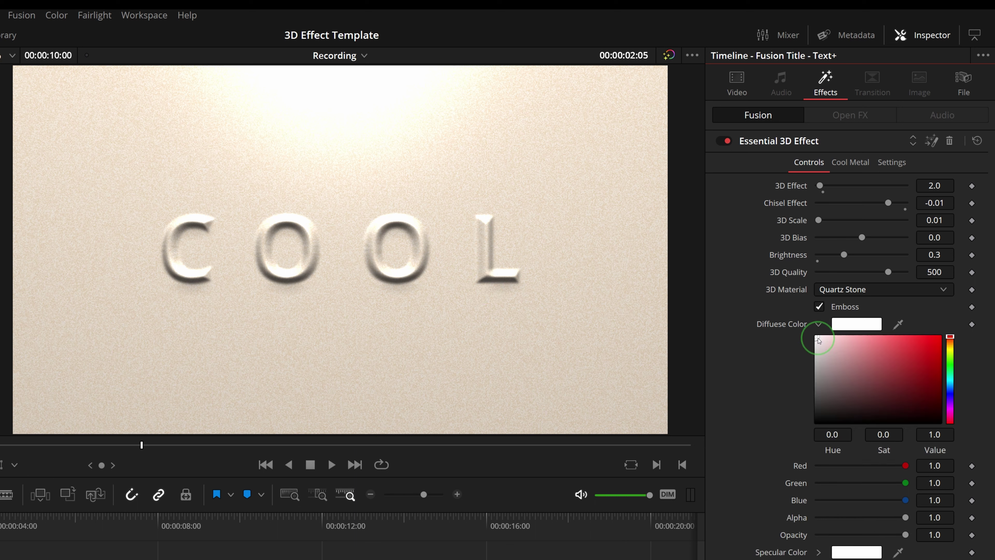
left_click_drag(819, 340, 842, 337)
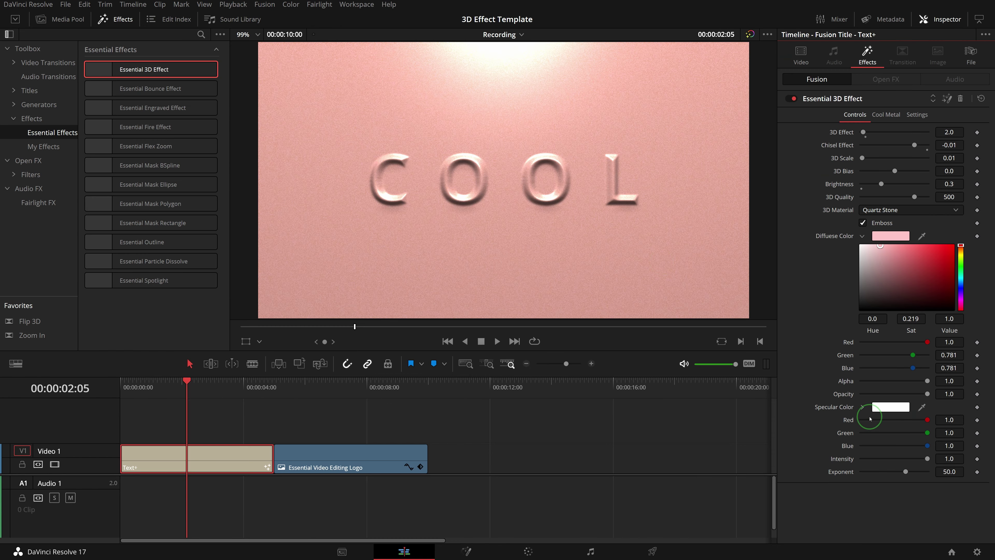
left_click(818, 552)
scroll(817, 557, "down", 1)
left_click_drag(862, 388, 860, 419)
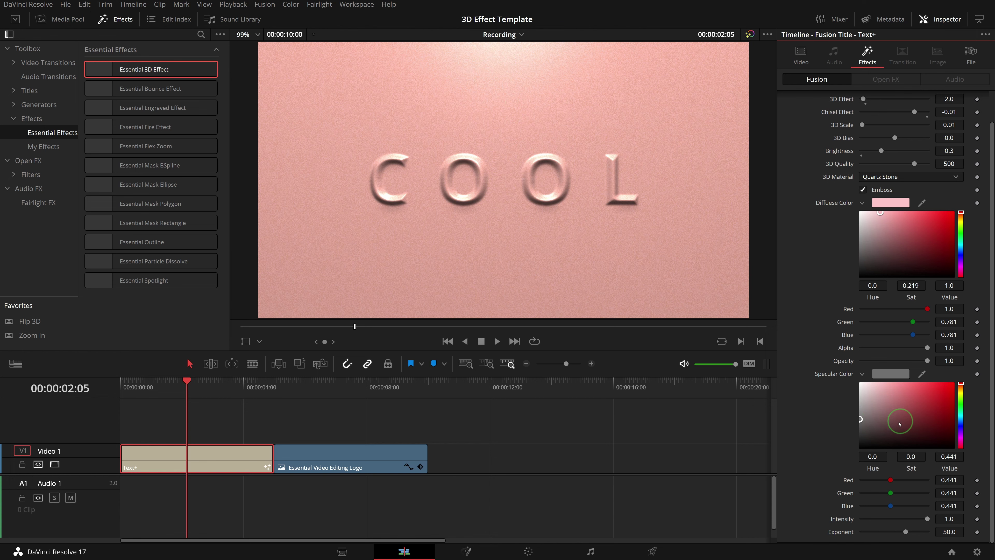
left_click_drag(861, 419, 860, 422)
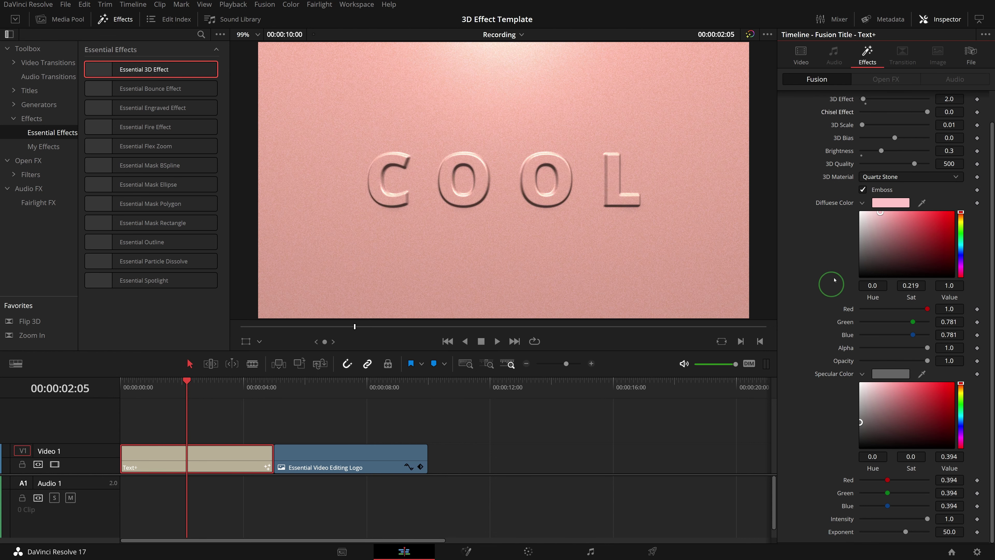
Step: Turn Emboss off so the COOL letters stand raised above the stone
left_click(870, 191)
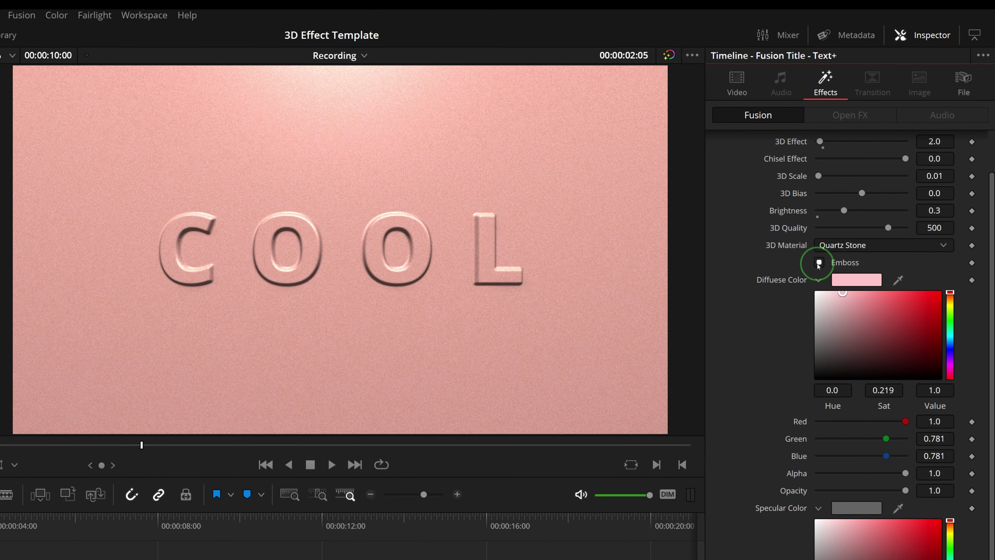
left_click(818, 265)
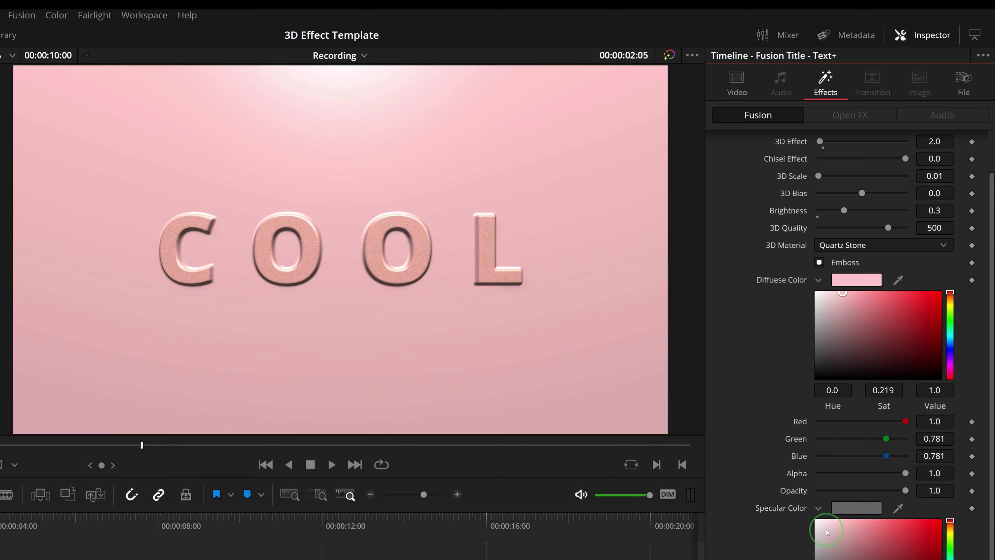
scroll(826, 528, "up", 2)
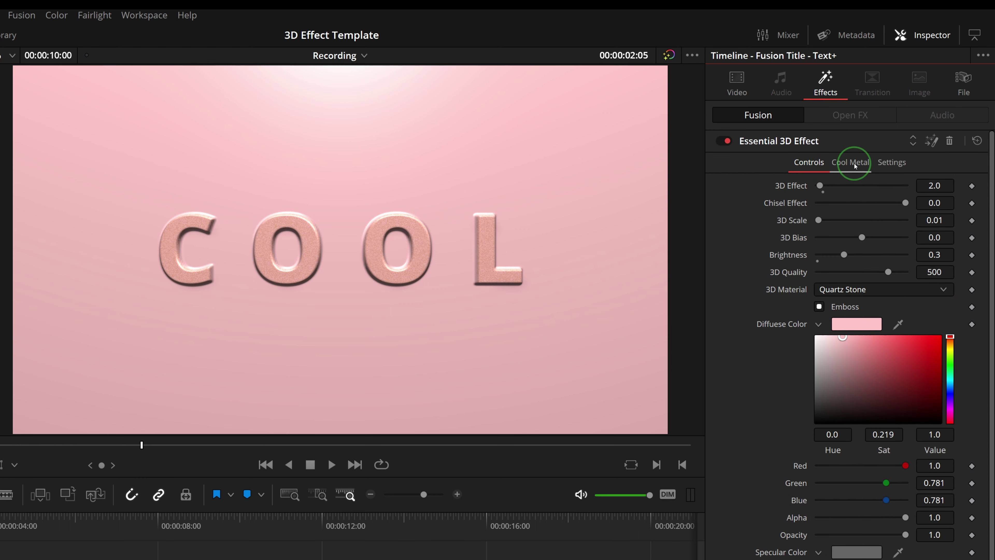
Step: Enable Cool Metal and set its Red Mode to Keep
left_click(854, 163)
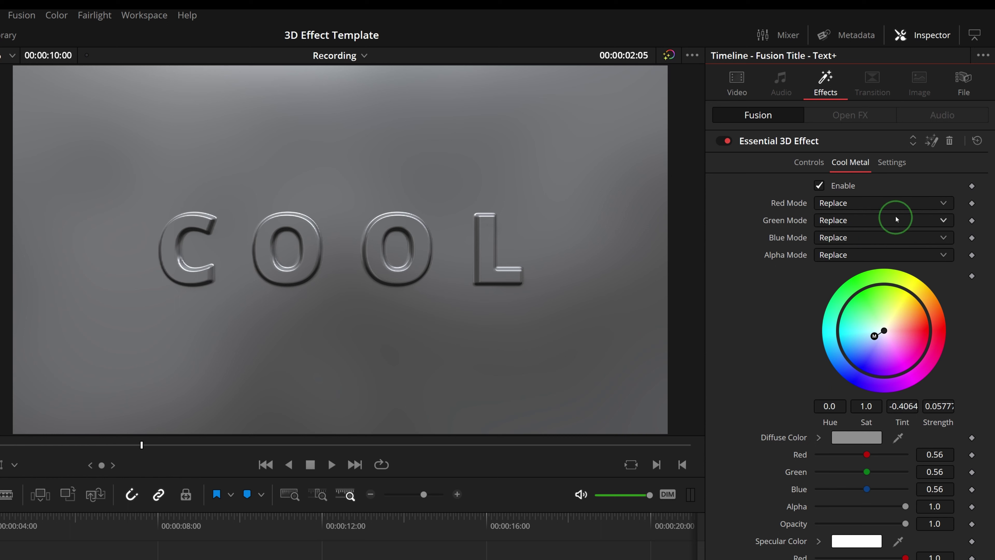
left_click(868, 203)
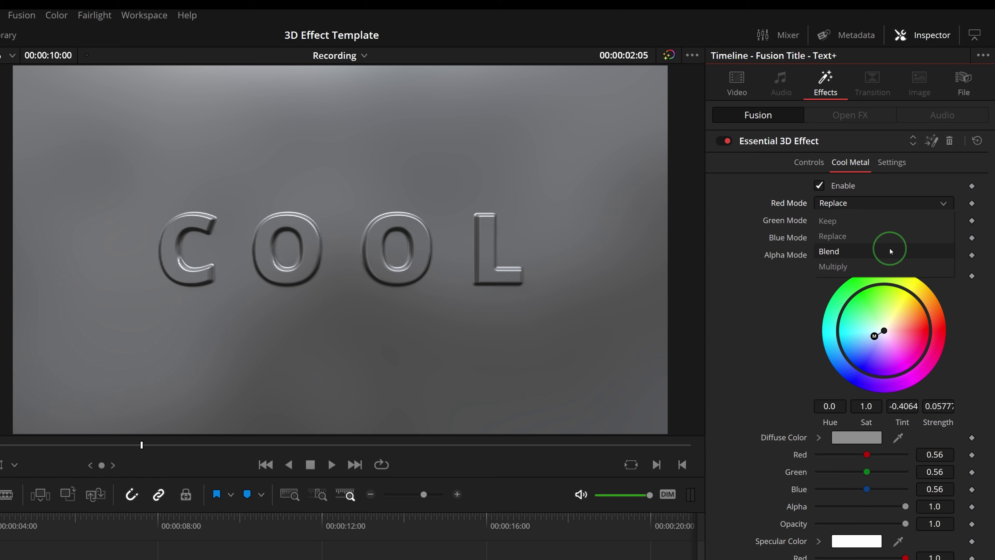
left_click(791, 298)
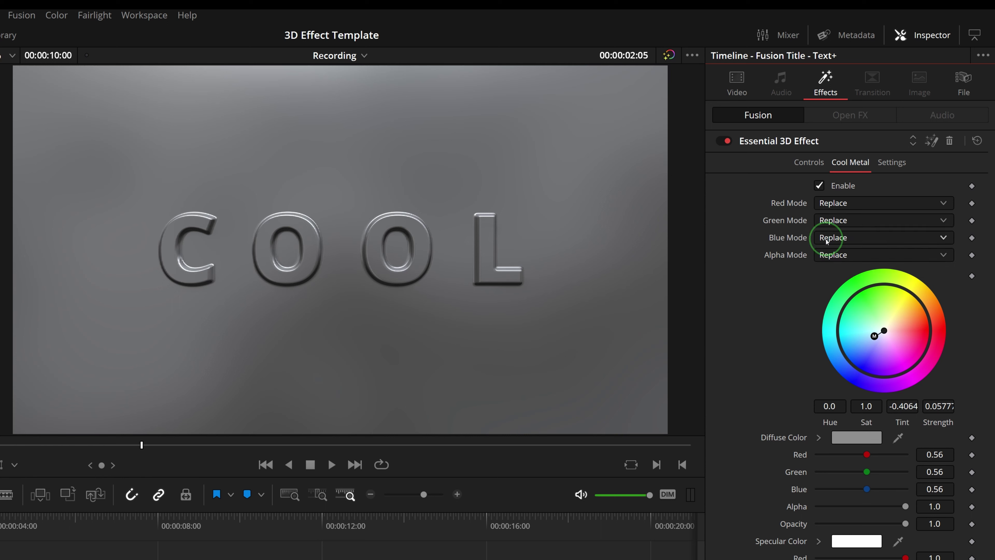
left_click(847, 202)
left_click(835, 222)
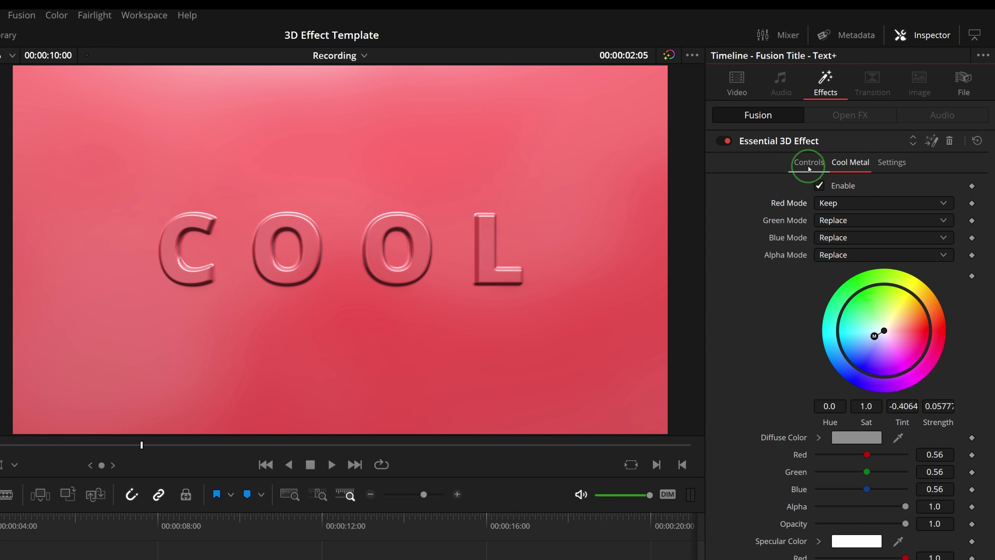
Step: Return to the main 3D effect settings and turn emboss off so letters stand raised
left_click(803, 161)
left_click(810, 311)
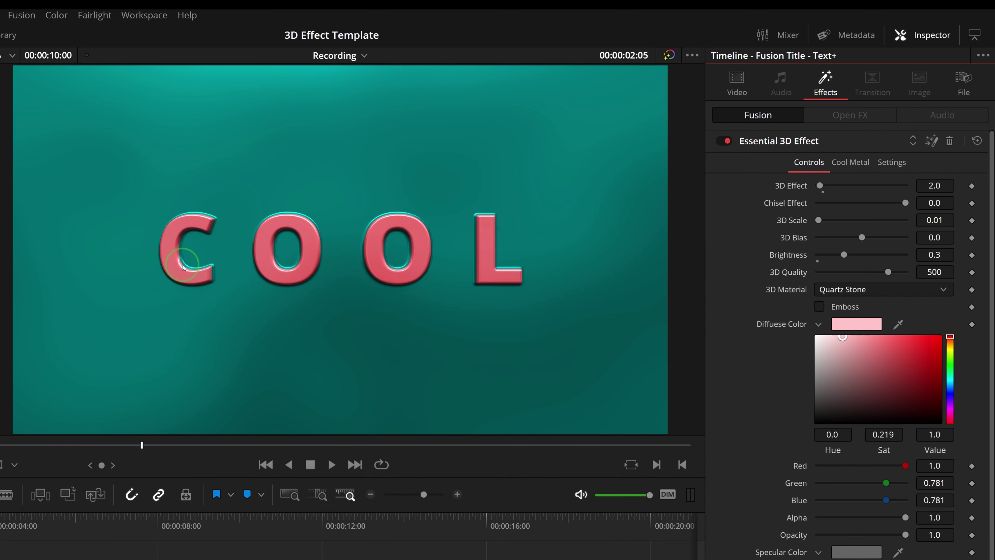
scroll(184, 267, "up", 2)
scroll(183, 268, "left", 5)
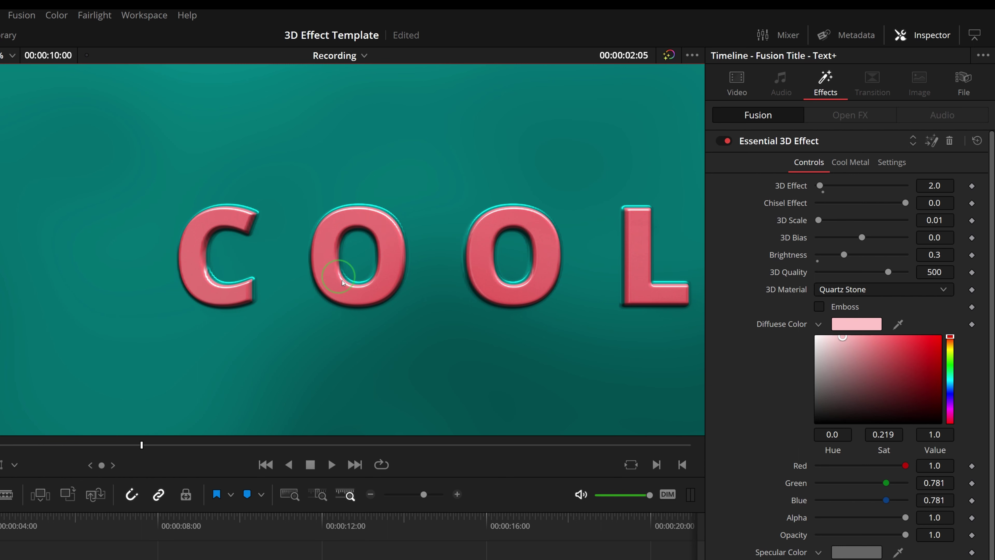
scroll(379, 324, "right", 2)
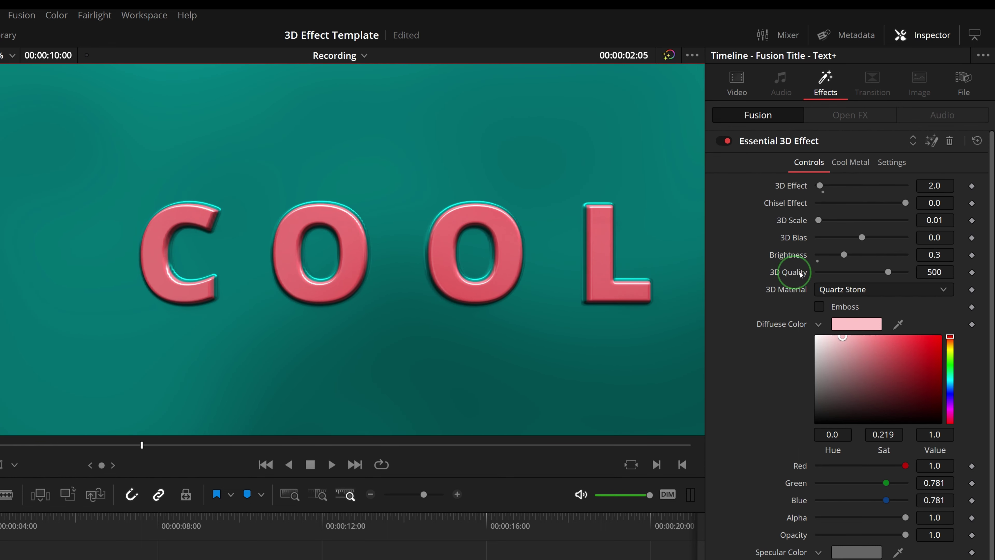
Step: Set 3D Quality to 800 and 3D Effect strength to 4.0
left_click(936, 271)
double_click(936, 271)
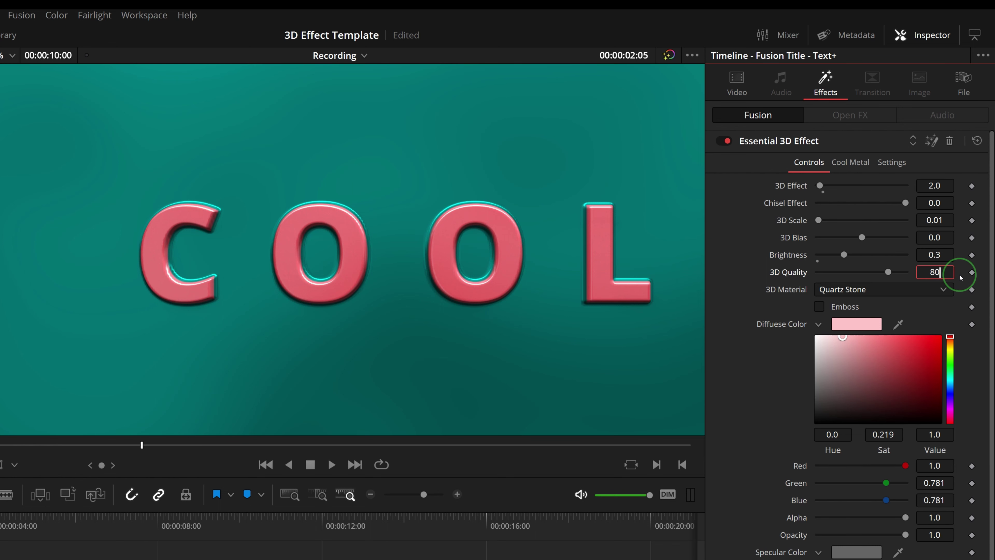
key("Tab")
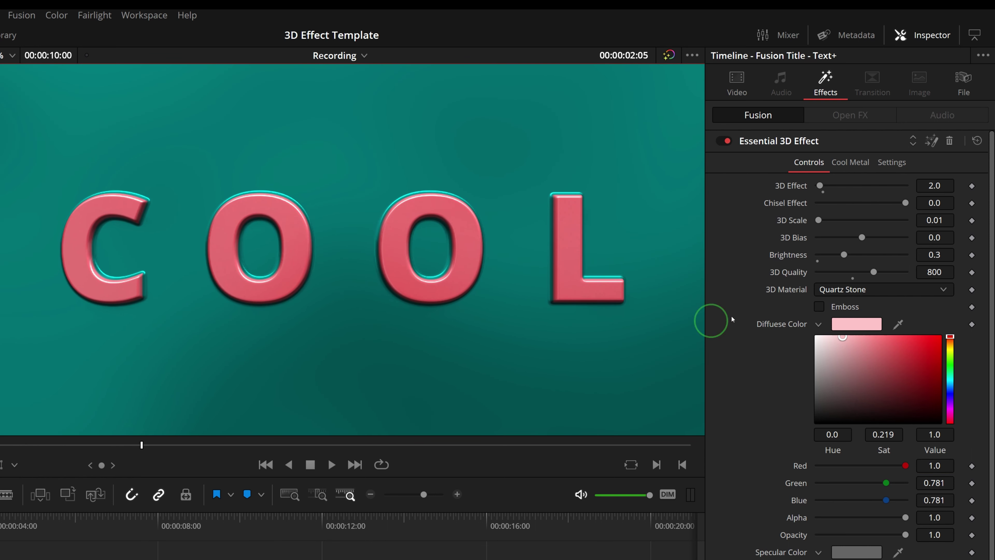
left_click(934, 188)
key("Tab")
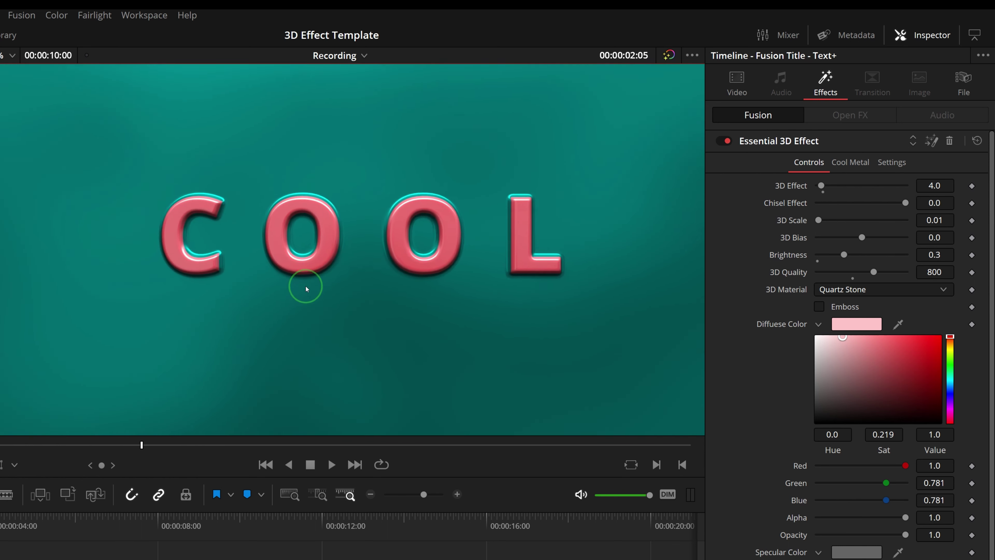
scroll(305, 286, "down", 2)
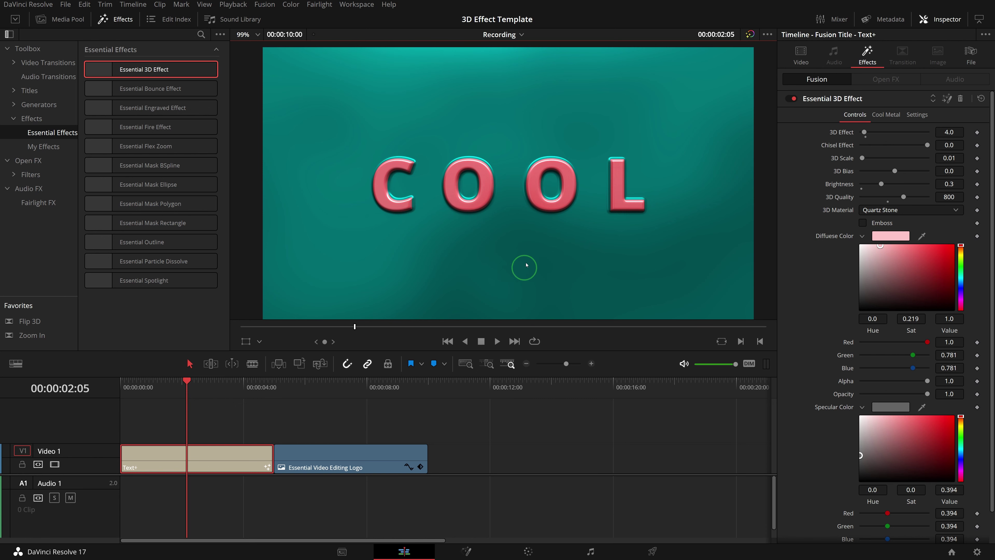
Step: Add Essential 3D Effect to the Essential Video Editing Logo clip and set Brightness to 0.4
left_click(344, 457)
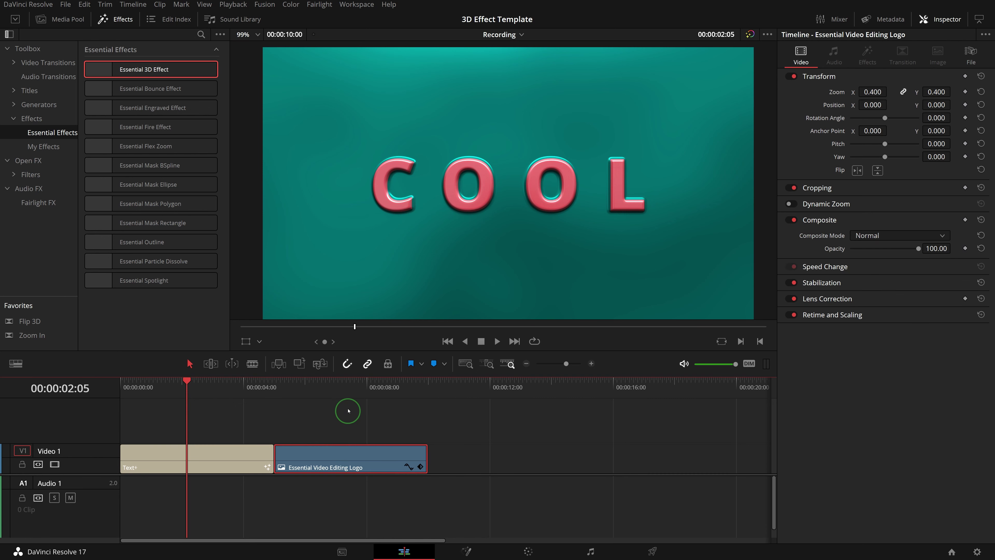
left_click(345, 386)
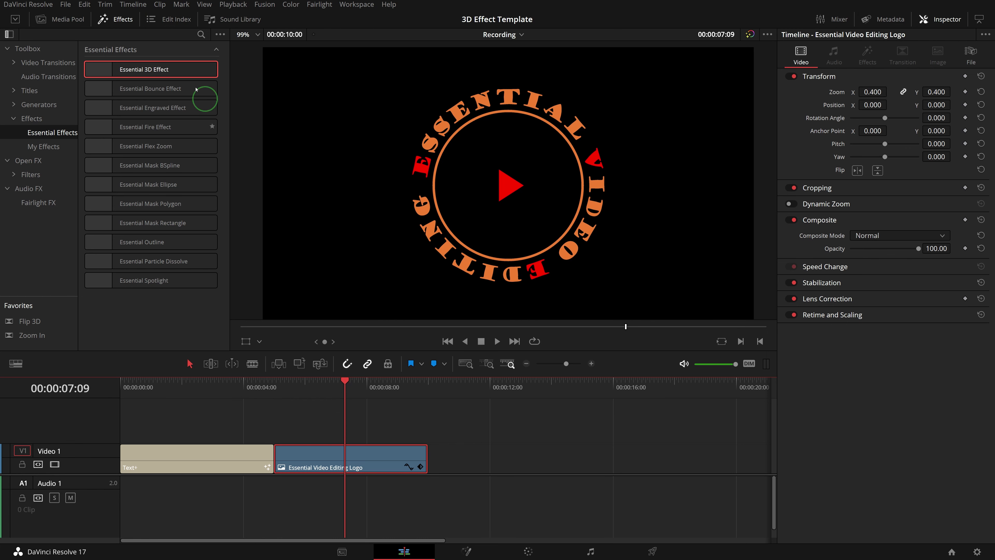
left_click_drag(186, 77, 341, 454)
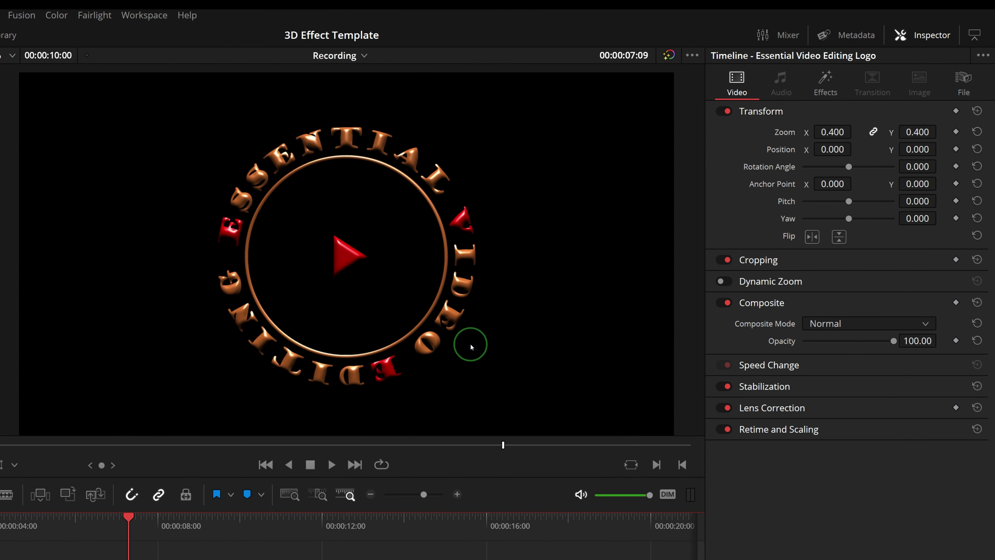
left_click(825, 84)
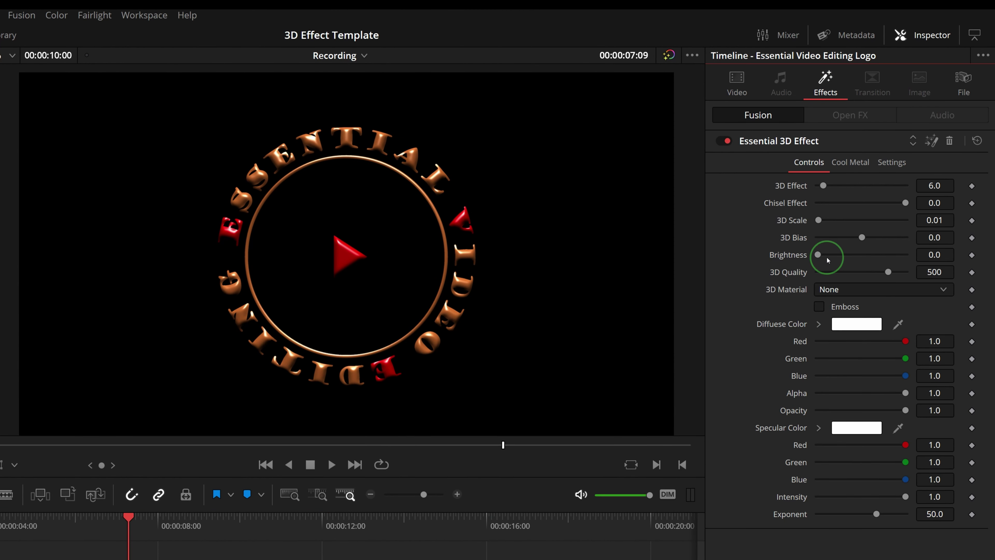
left_click_drag(828, 260, 856, 254)
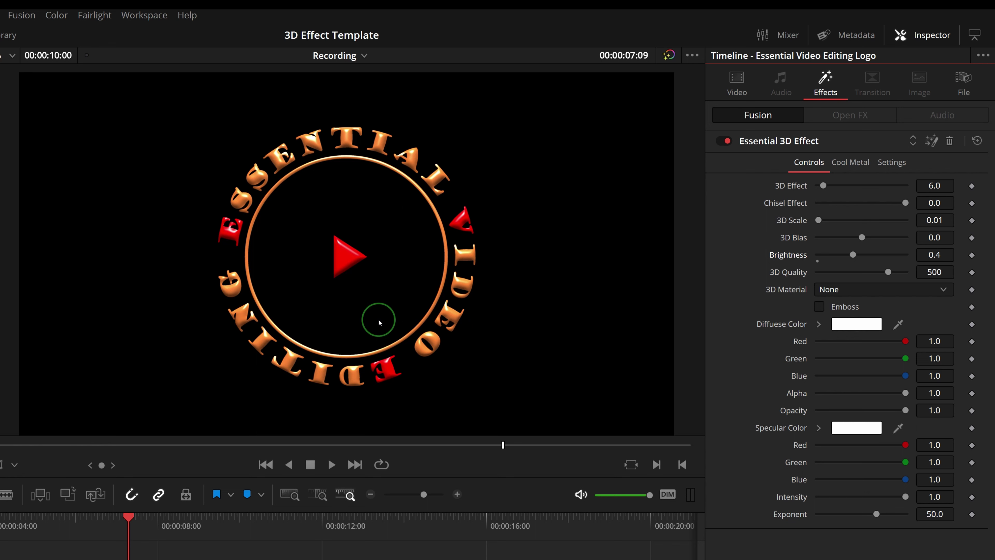
Step: Turn on Emboss, make the diffuse colour grey and darken the specular colour
left_click(820, 306)
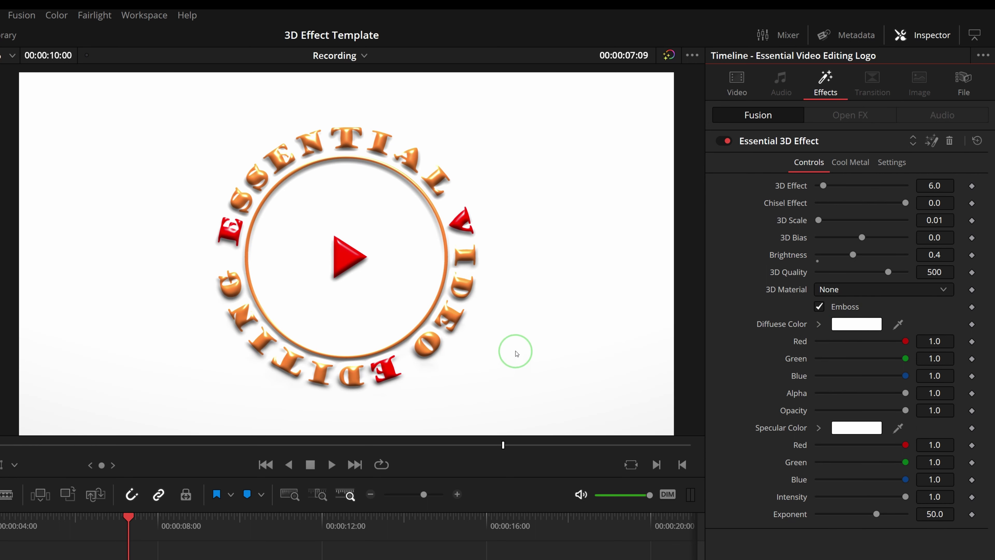
left_click(819, 323)
left_click_drag(817, 335, 815, 372)
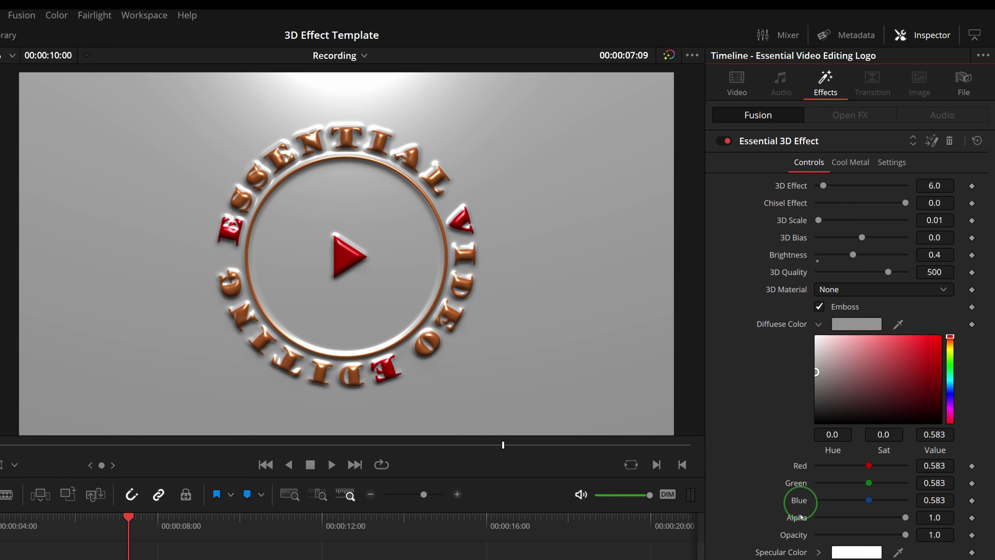
left_click(818, 552)
scroll(818, 552, "down", 2)
left_click_drag(815, 527, 803, 559)
left_click(679, 457)
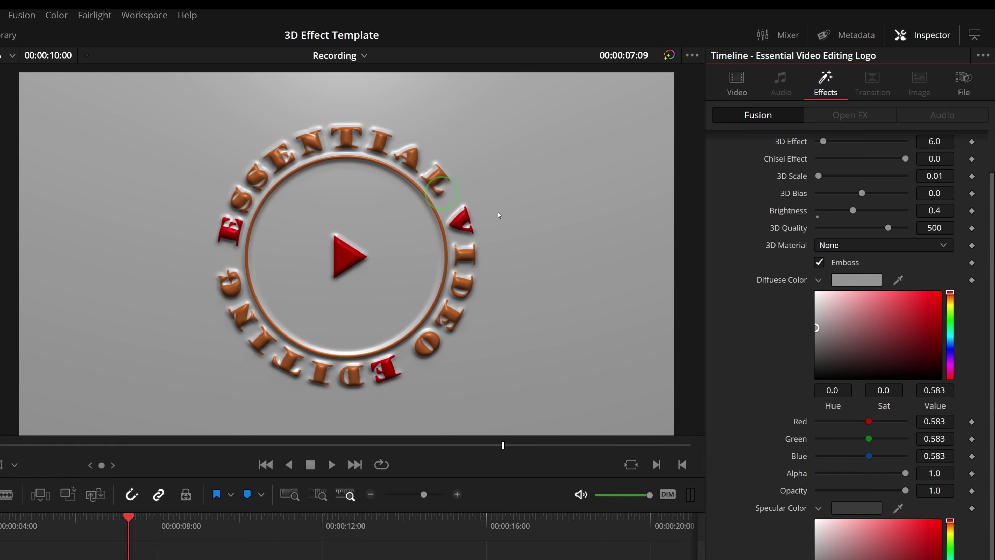
scroll(890, 179, "up", 2)
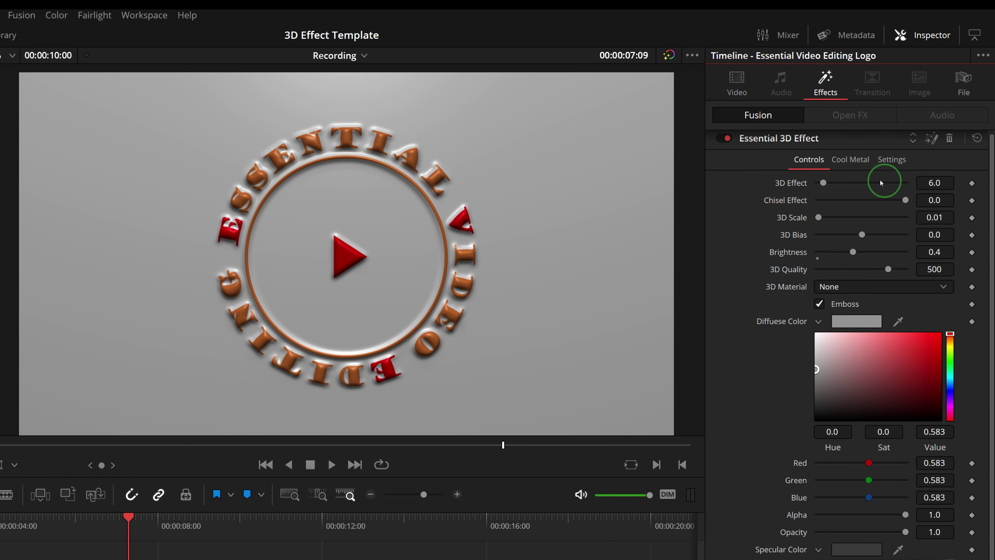
Step: Set 3D Effect strength to 3.0 and 3D Quality to 800
left_click(927, 183)
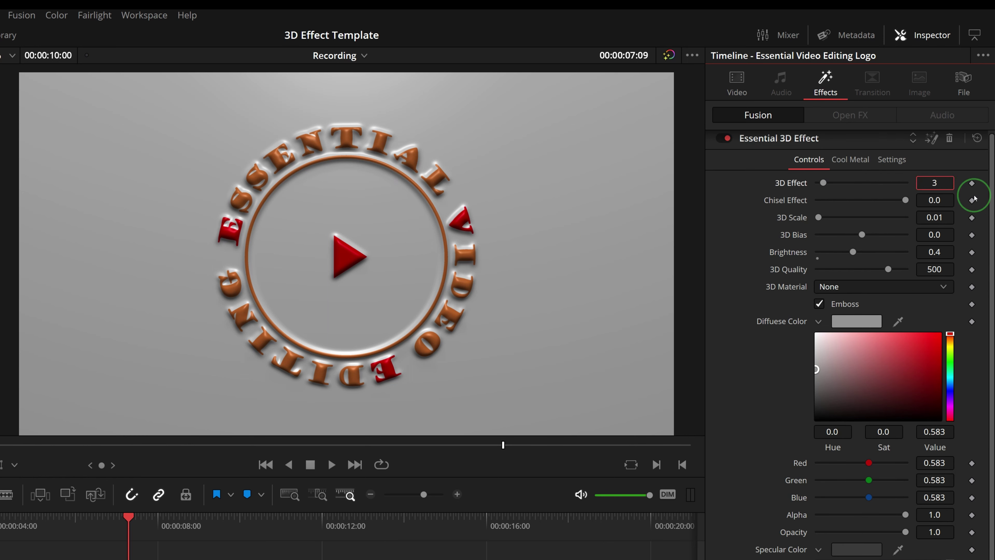
key("Tab")
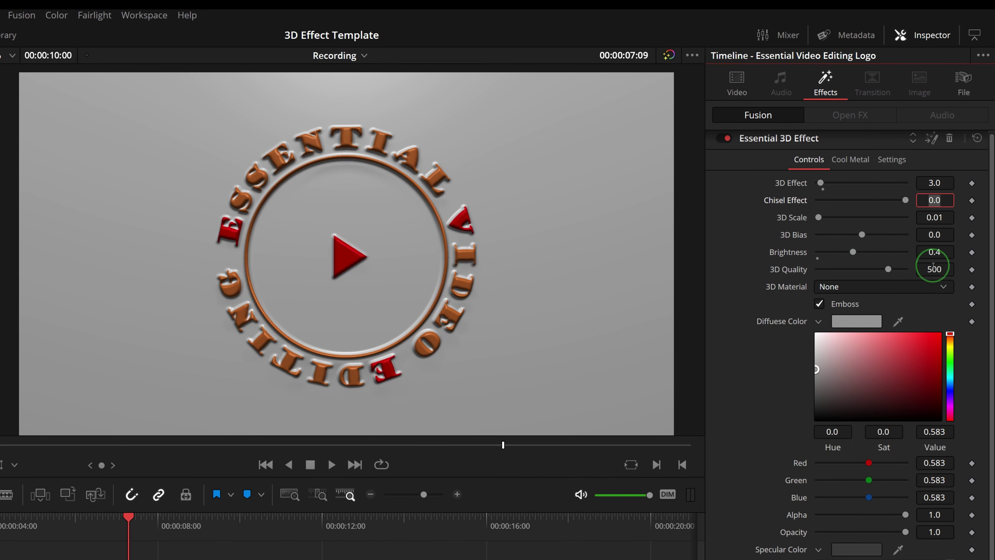
left_click(934, 269)
type("800")
key("Tab")
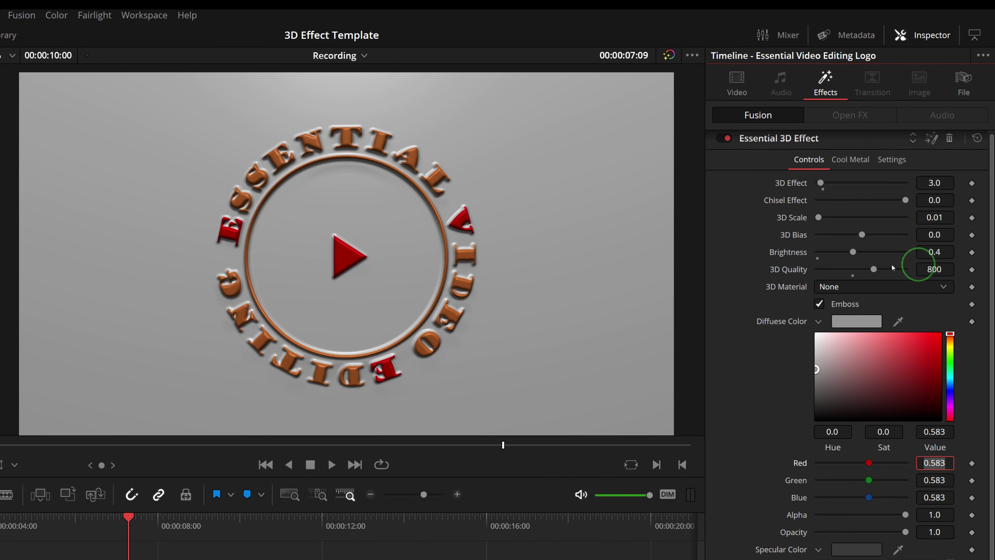
Step: Lighten the grey diffuse colour to a value of 0.701
scroll(426, 209, "up", 1)
left_click(438, 203)
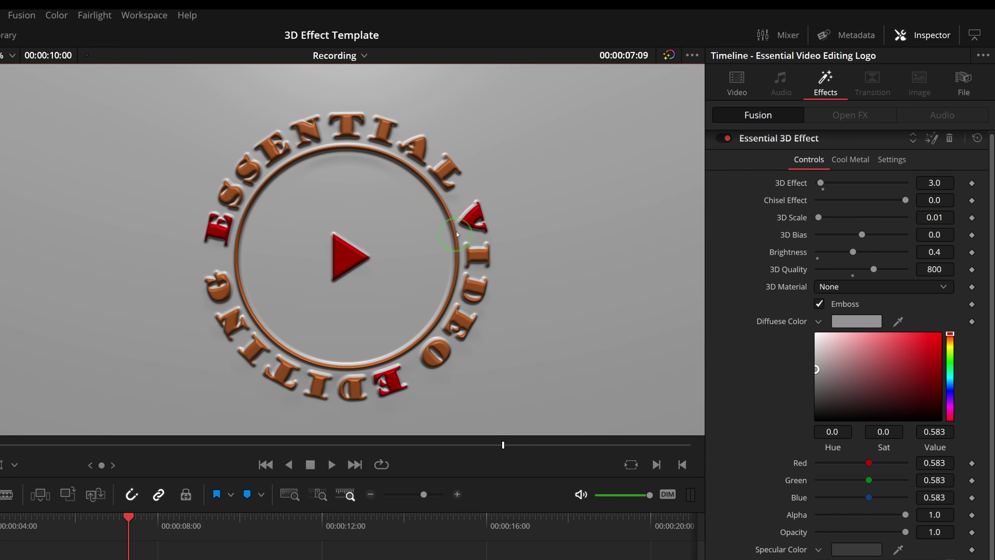
scroll(418, 196, "down", 2)
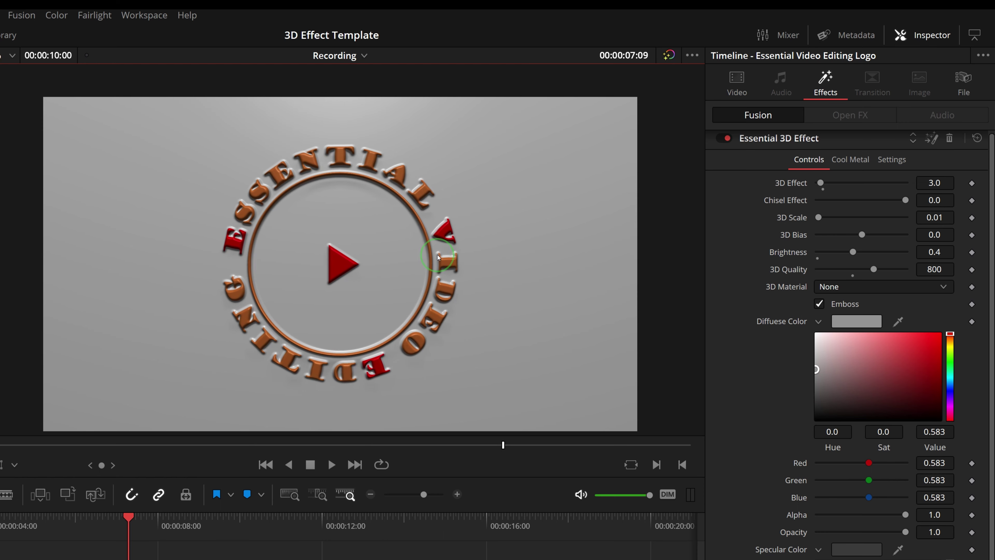
mouse_move(816, 369)
left_mouse_down()
mouse_move(810, 347)
mouse_move(805, 358)
left_mouse_up()
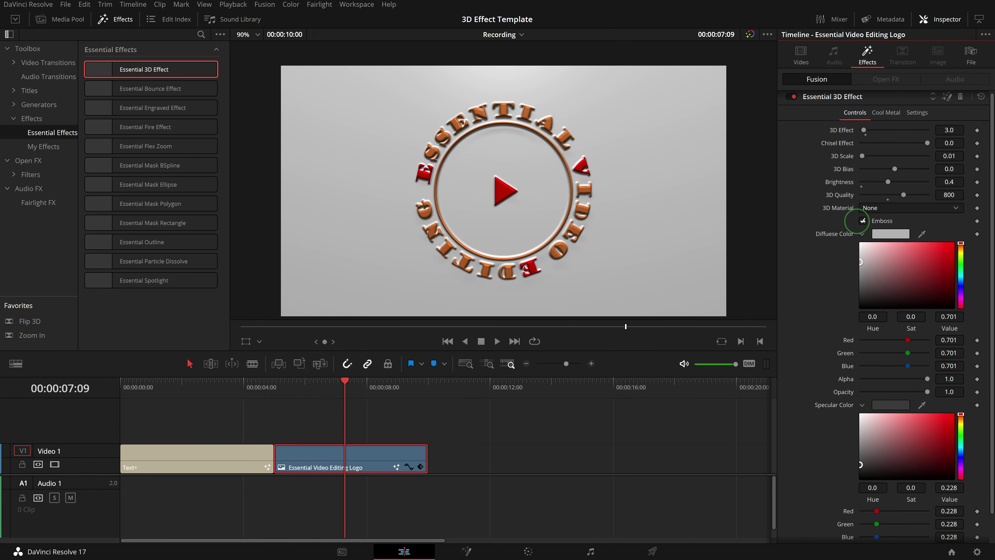
left_click(947, 99)
left_click_drag(480, 449, 685, 414)
left_click_drag(323, 423, 238, 422)
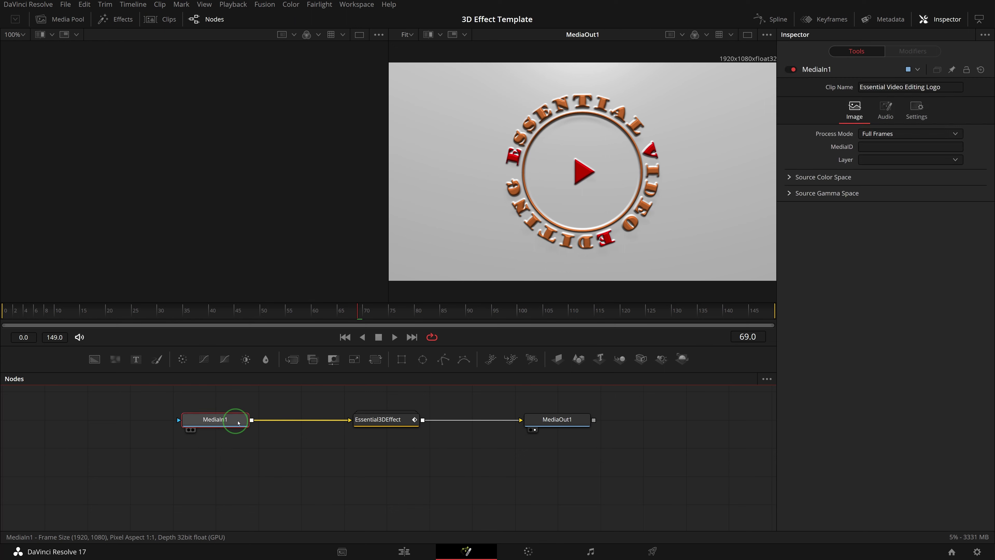
double_click(382, 418)
key("ctrl+f")
scroll(407, 421, "up", 3)
left_click_drag(273, 418, 91, 418)
left_click_drag(525, 418, 616, 398)
left_click_drag(533, 427, 529, 408)
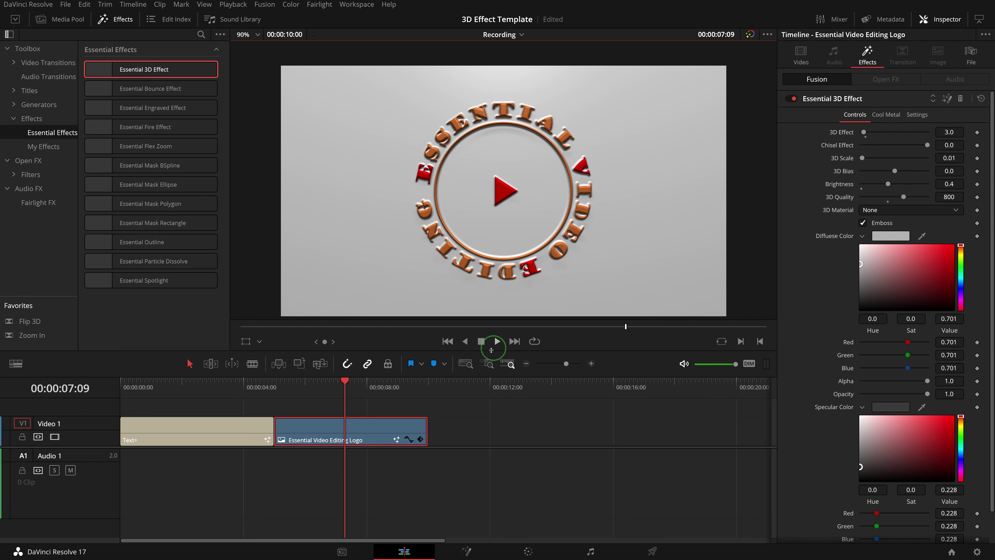
Step: Drop a Fusion Composition from the Effects list onto V1 after the logo clip and open it in Fusion
left_click_drag(221, 395, 189, 390)
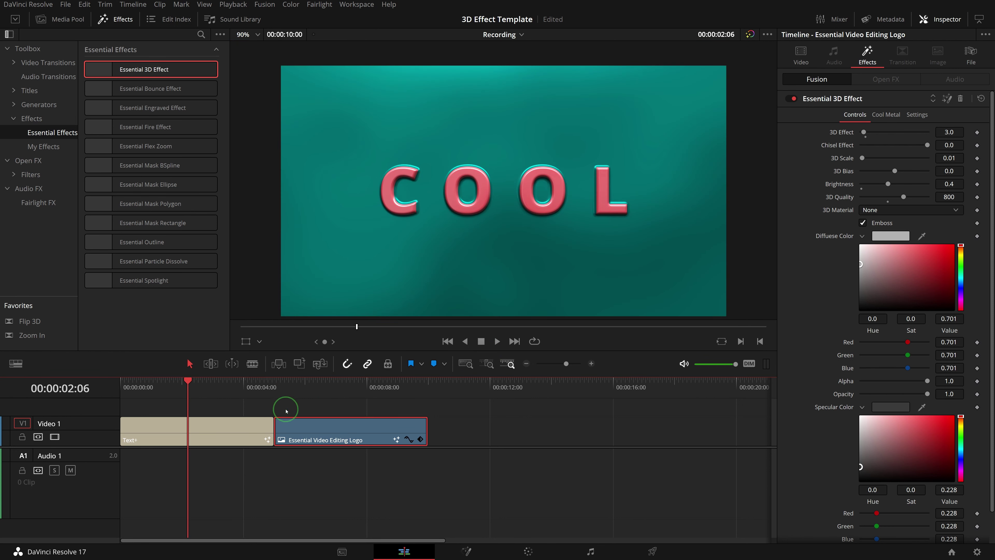
left_click(503, 422)
scroll(502, 422, "up", 1)
left_click(31, 119)
left_click_drag(165, 89, 462, 457)
left_click(517, 386)
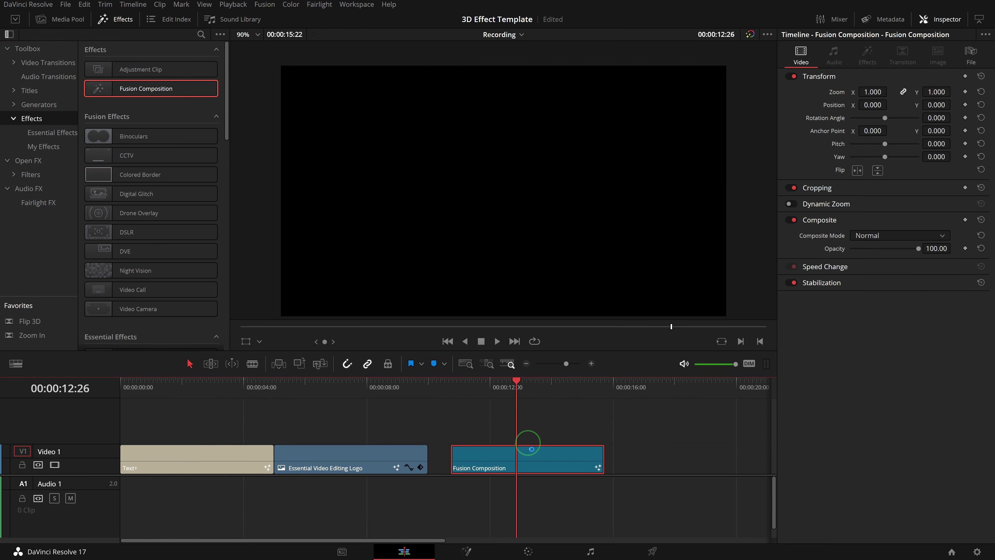
left_click(473, 545)
left_click_drag(261, 445, 532, 484)
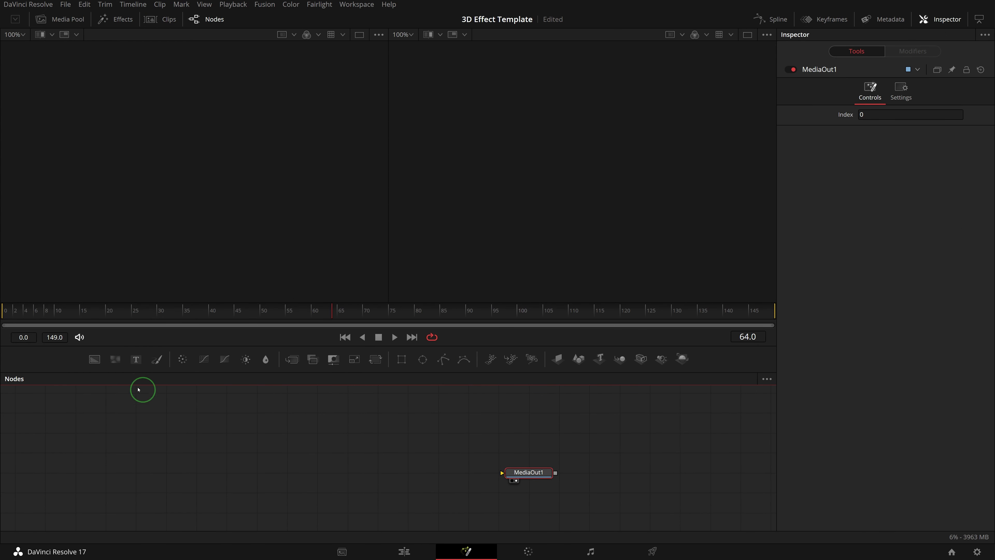
Step: Chain Text1, ImagePlane3D1, Merge3D1 and Renderer3D1, and connect the renderer to MediaOut1
left_click_drag(135, 359, 171, 433)
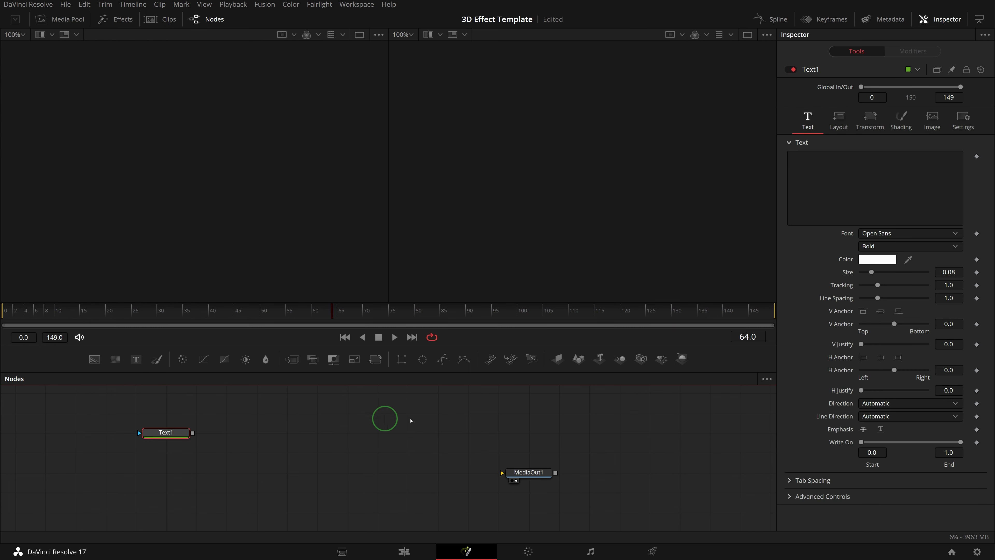
left_click(557, 358)
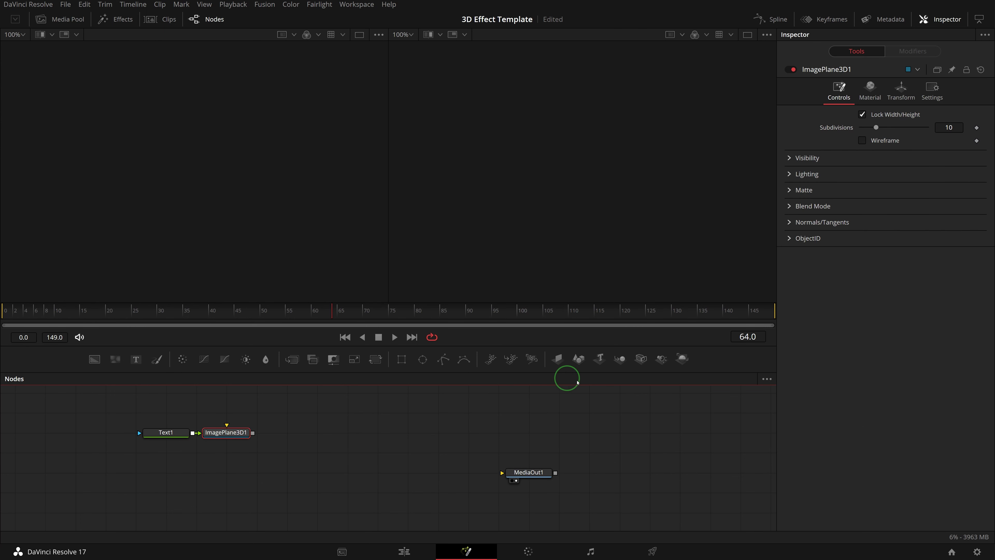
left_click(620, 358)
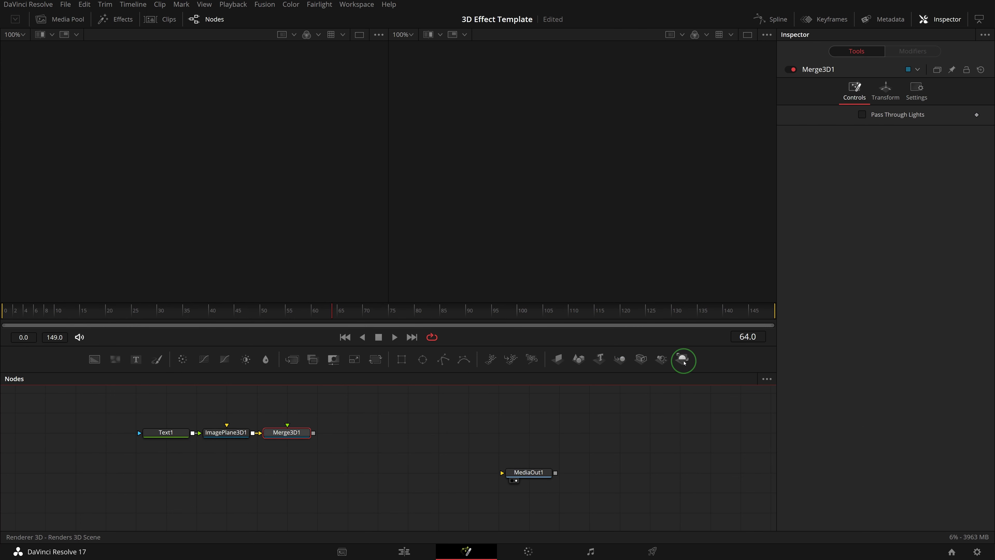
left_click(683, 359)
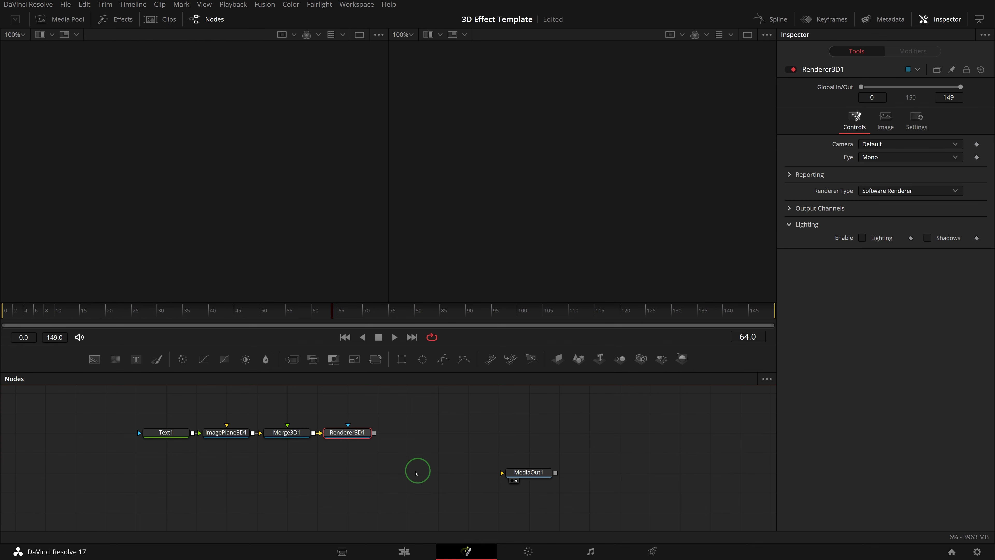
left_click_drag(375, 433, 515, 476)
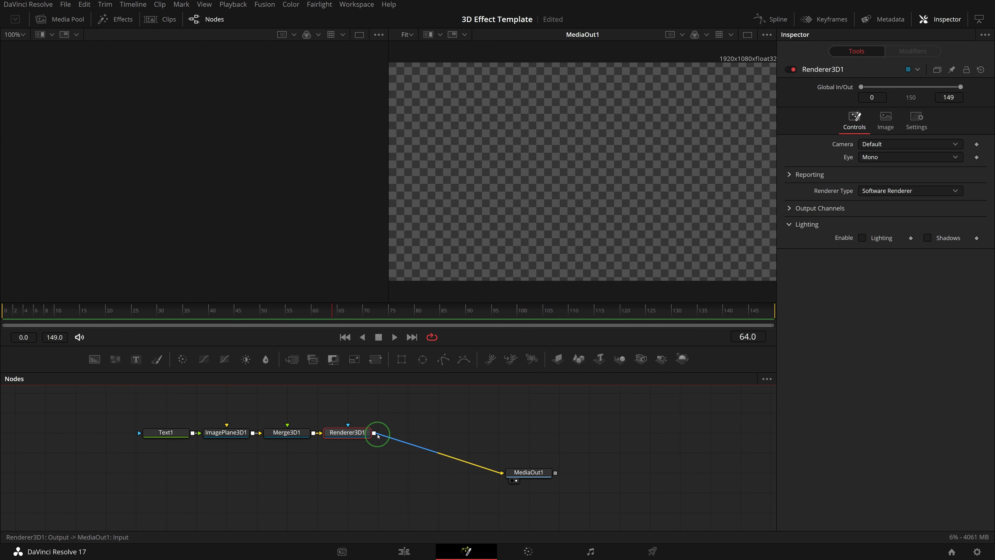
Step: Make Text1 read '3D' with Size 0.5 and Tracking 1.2
left_click(164, 432)
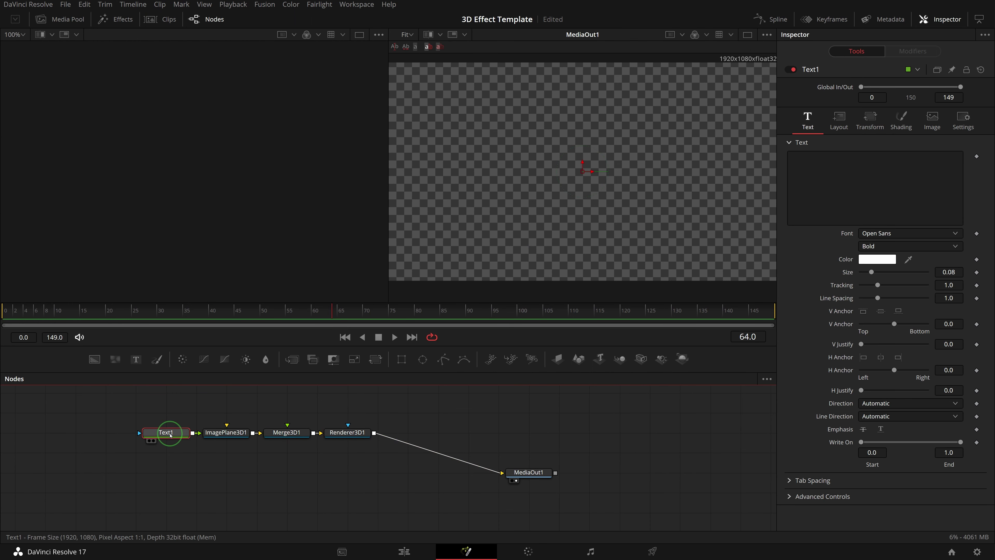
left_click(828, 206)
type("3D")
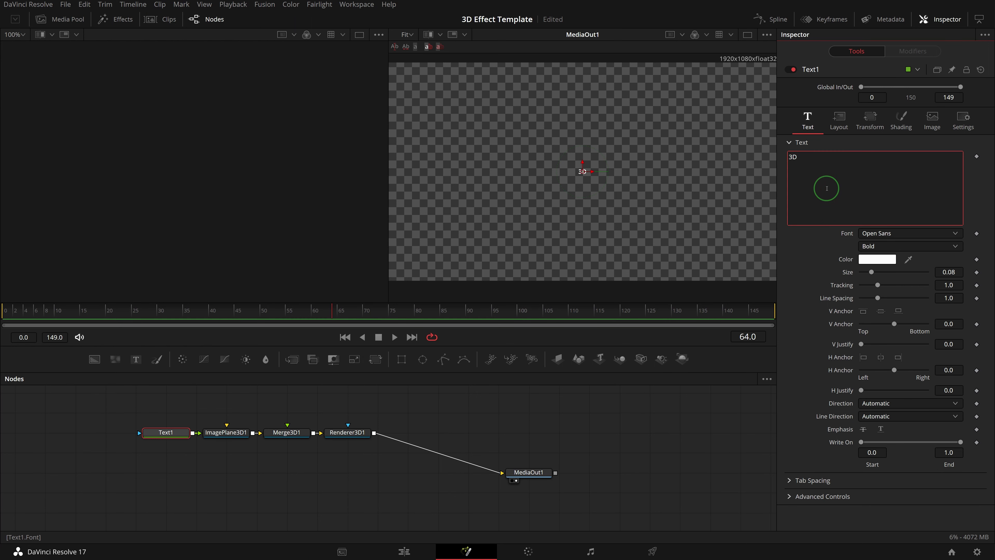
left_click(873, 273)
left_click_drag(872, 273, 940, 285)
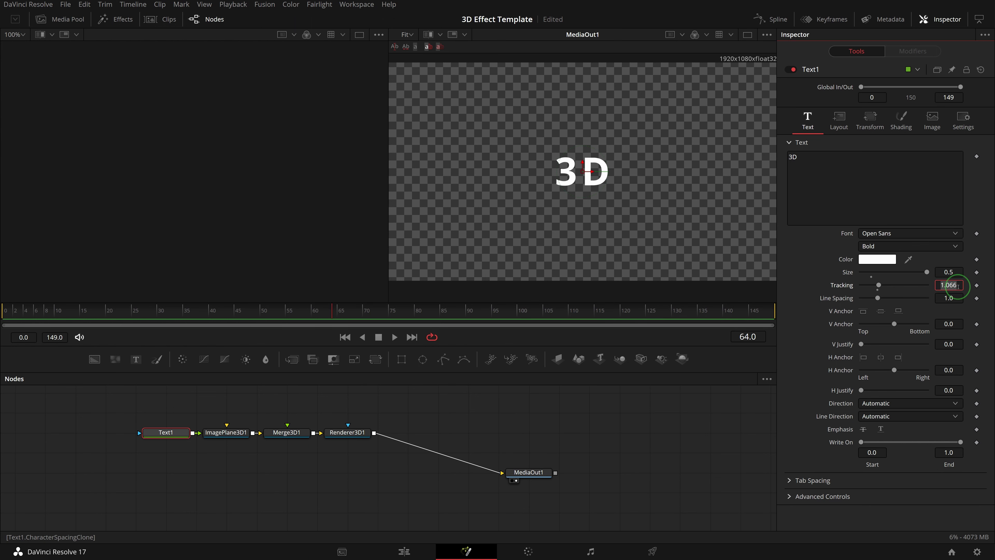
type("1.2")
key("Tab")
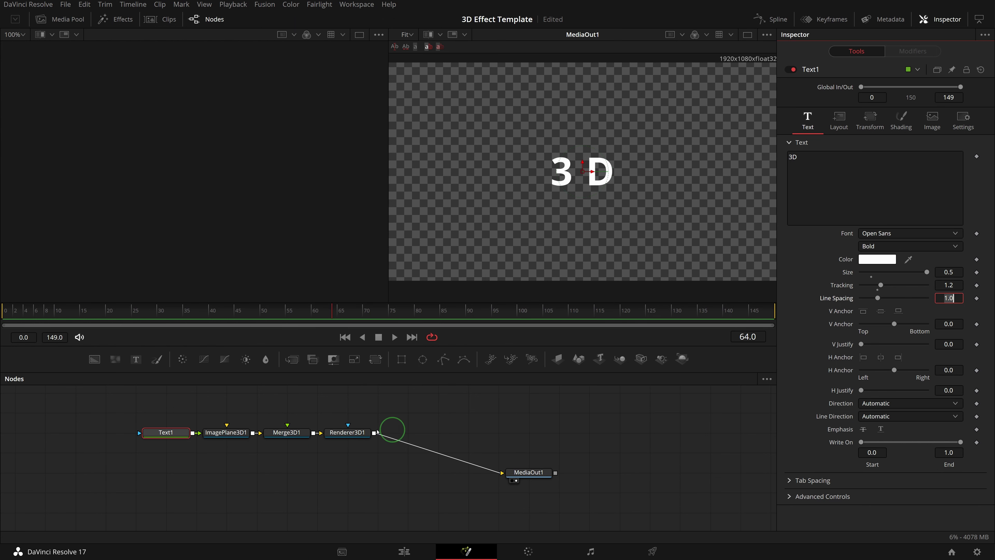
Step: Enable Lighting and Shadows on Renderer3D1
left_click(347, 432)
left_click(862, 238)
left_click(927, 238)
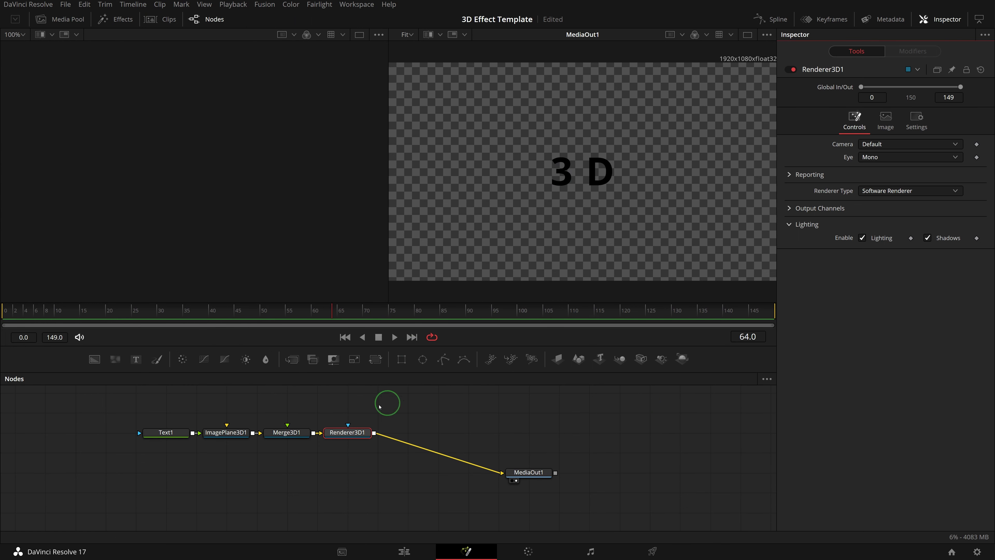
Step: Add SpotLight1 into Merge3D1, tidy the node layout and view Merge3D1 in the left viewer
left_click(284, 432)
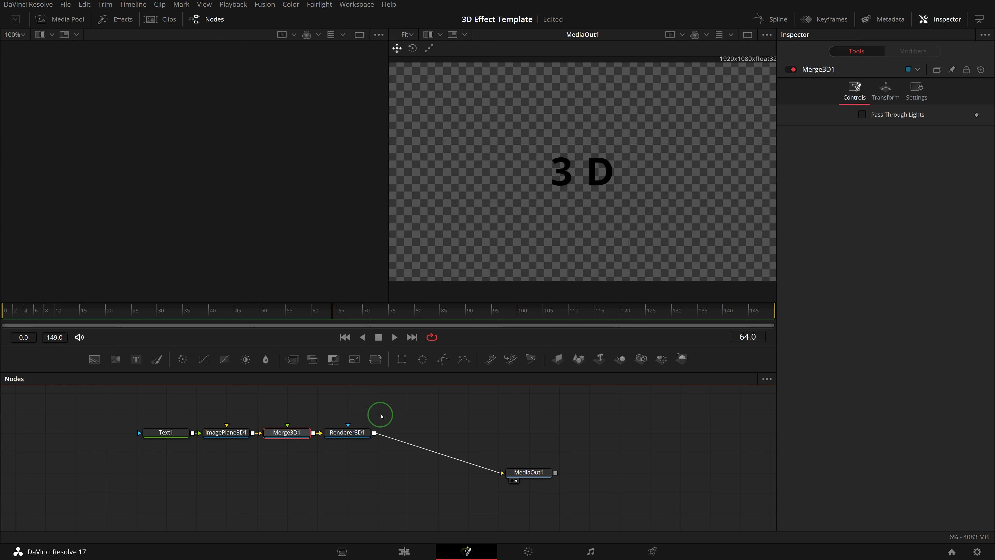
left_click(662, 358)
left_click_drag(346, 432, 438, 432)
left_click_drag(299, 435, 359, 435)
left_click_drag(226, 452, 347, 452)
left_click_drag(523, 470, 523, 429)
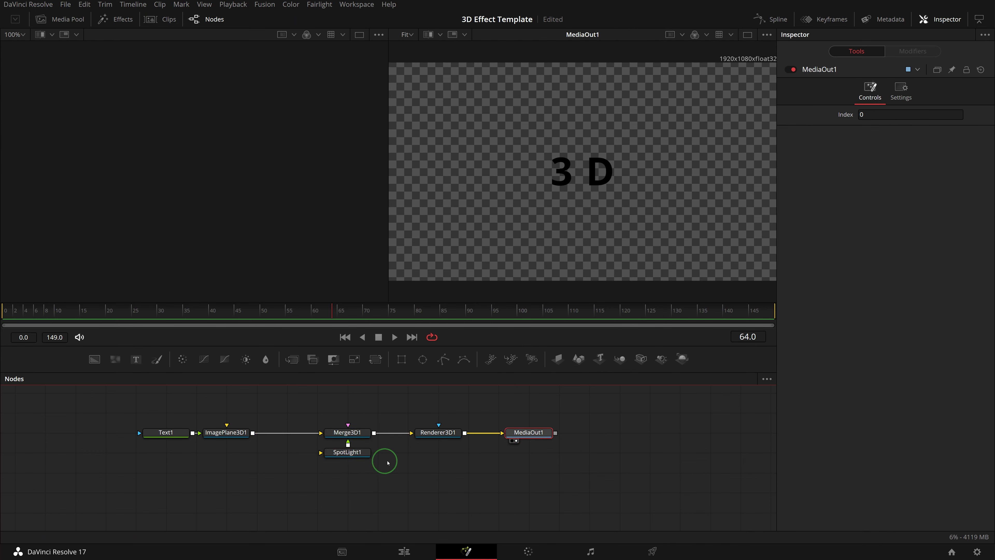
left_click_drag(347, 432, 270, 203)
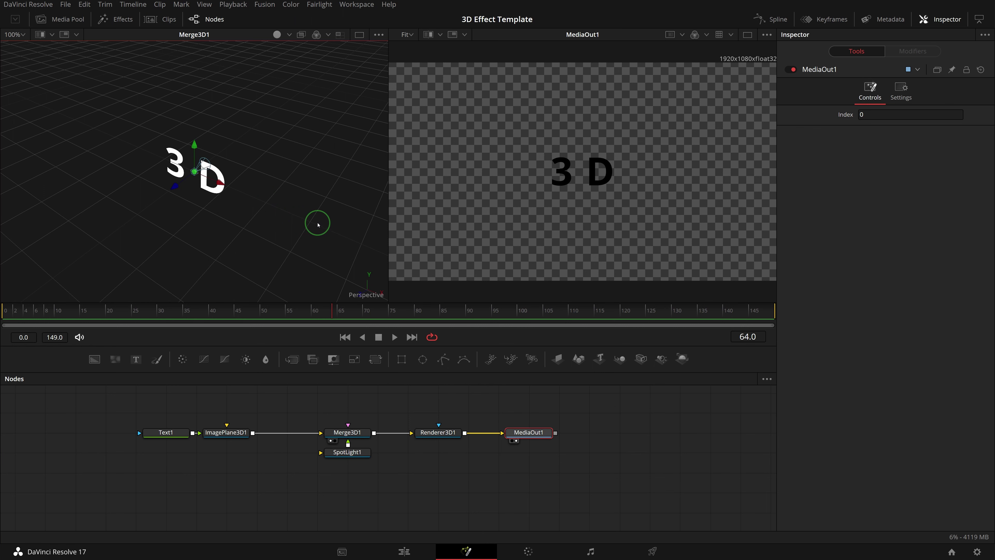
Step: Set Merge3D1's Transform Scale to 2.946
left_click(352, 432)
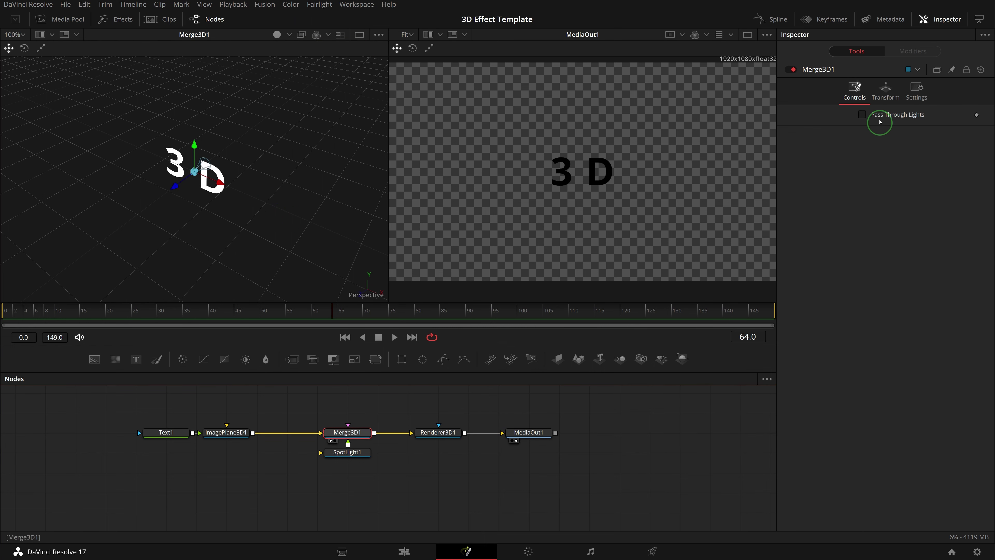
left_click(885, 90)
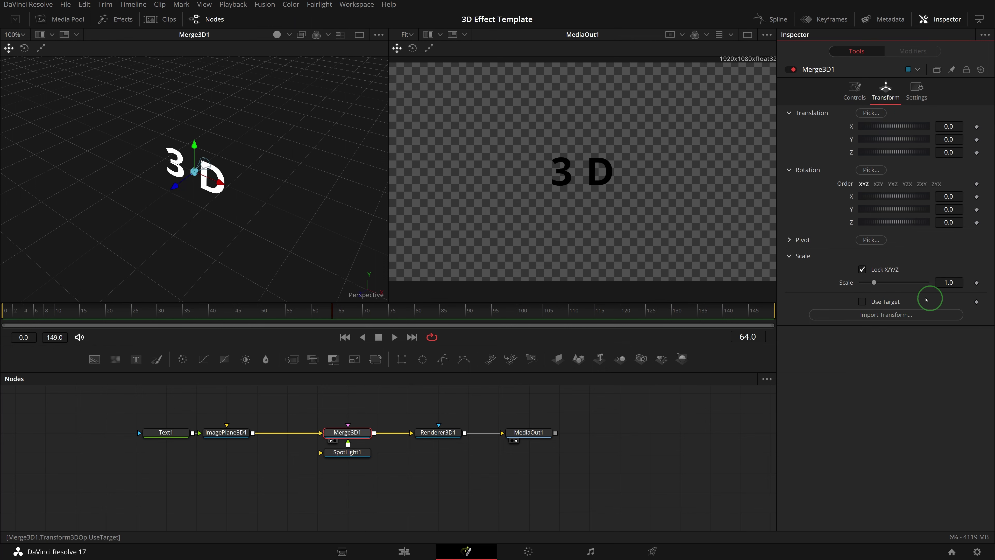
left_click(949, 283)
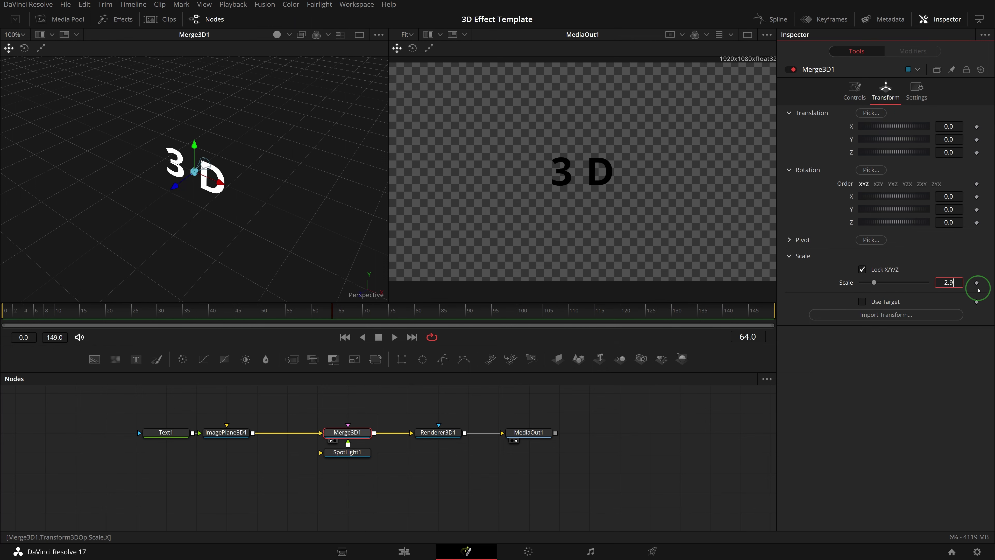
key("Return")
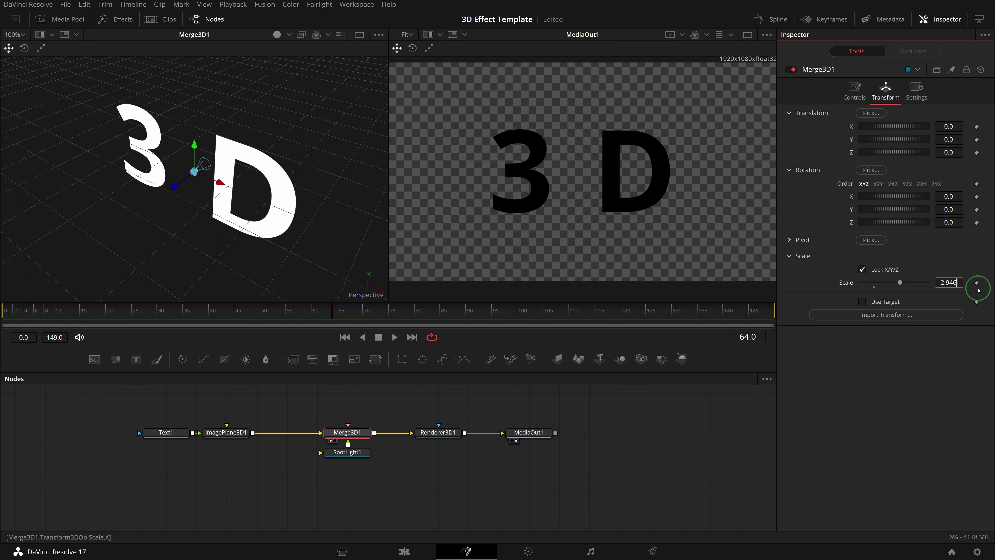
Step: Turn on Use Target for SpotLight1 and move it to Y 0.704692, Z 0.710128 to light the text
left_click(352, 455)
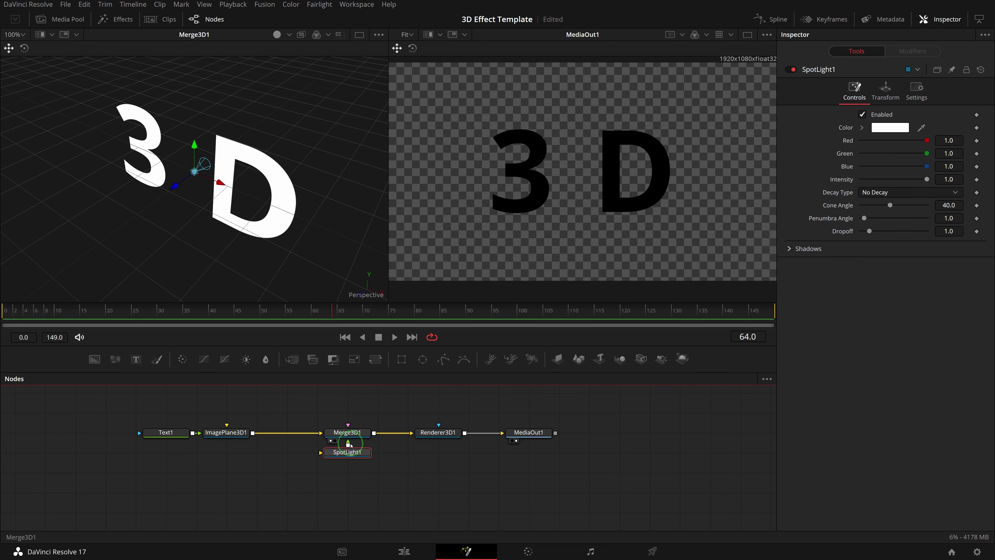
left_click(890, 93)
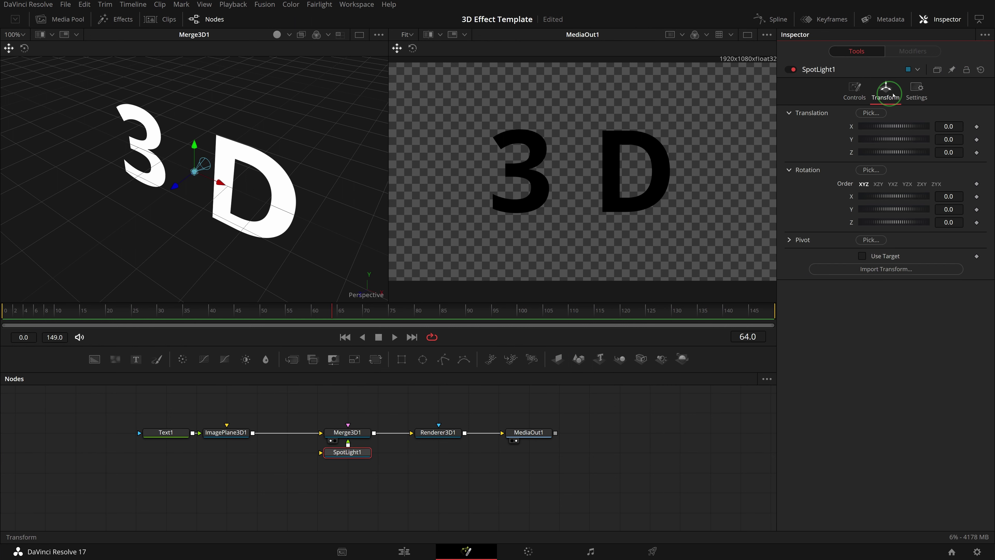
left_click(862, 256)
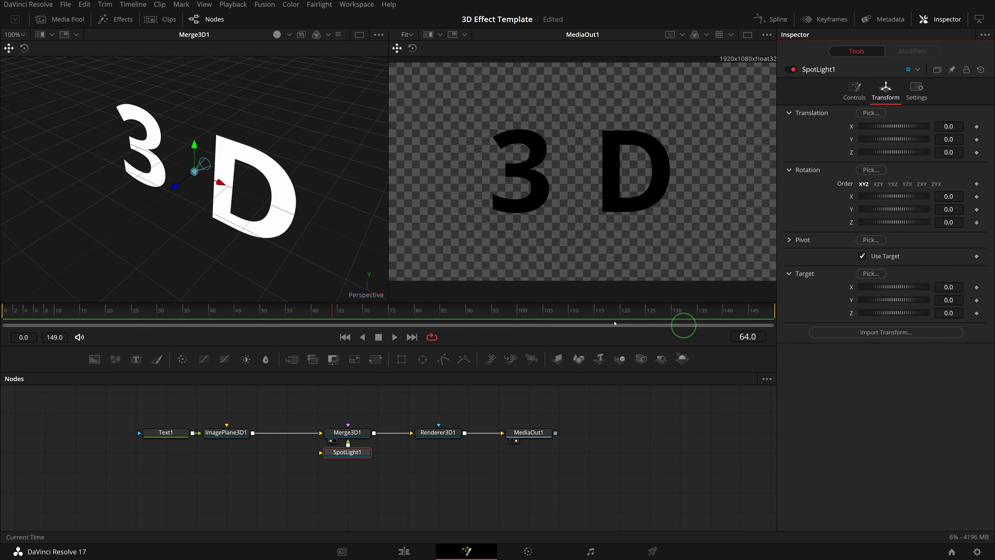
scroll(309, 235, "down", 3)
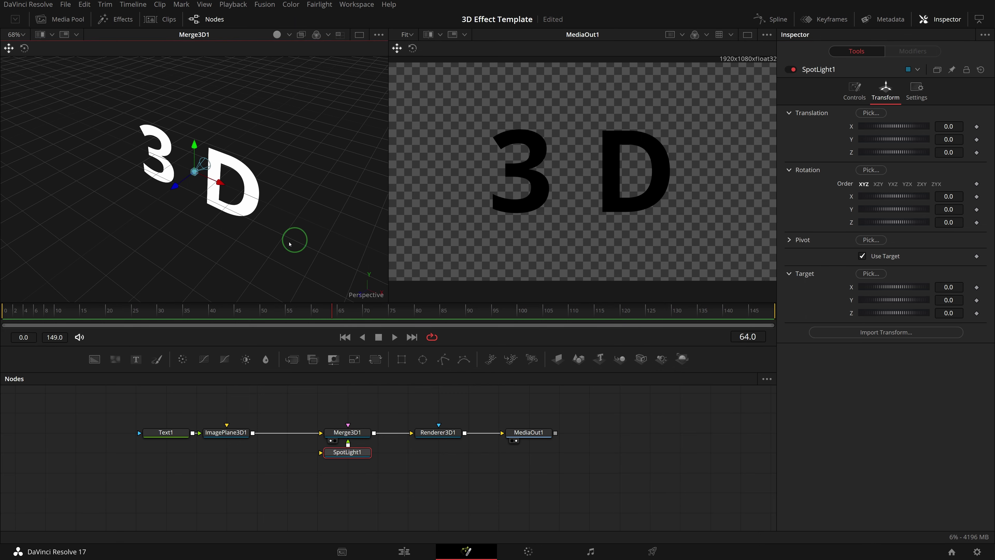
left_click_drag(257, 248, 279, 231)
left_click_drag(233, 189, 306, 189)
scroll(291, 211, "down", 5)
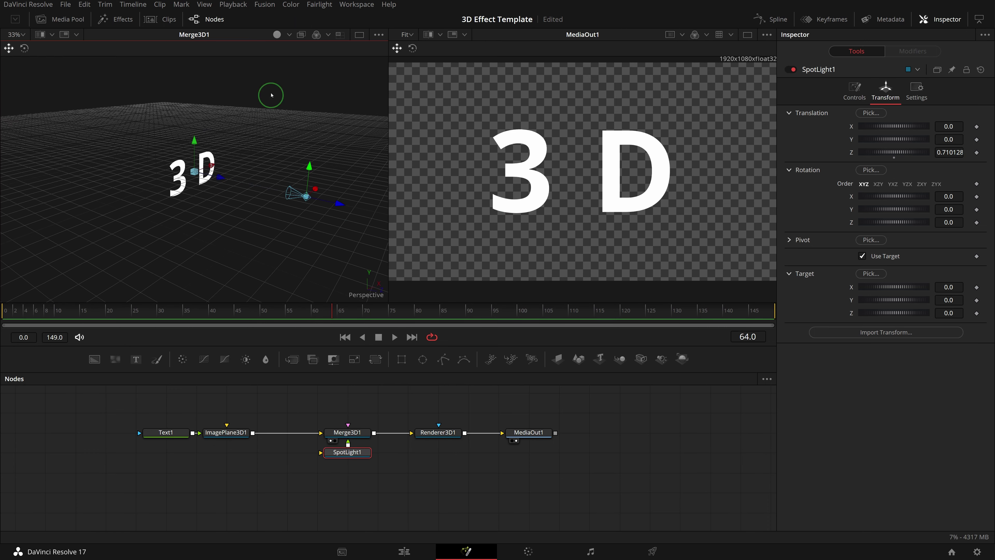
left_click(290, 34)
left_click(293, 90)
mouse_move(253, 206)
left_mouse_down()
mouse_move(227, 211)
mouse_move(299, 166)
mouse_move(287, 51)
mouse_move(337, 150)
mouse_move(311, 211)
mouse_move(260, 218)
left_mouse_up()
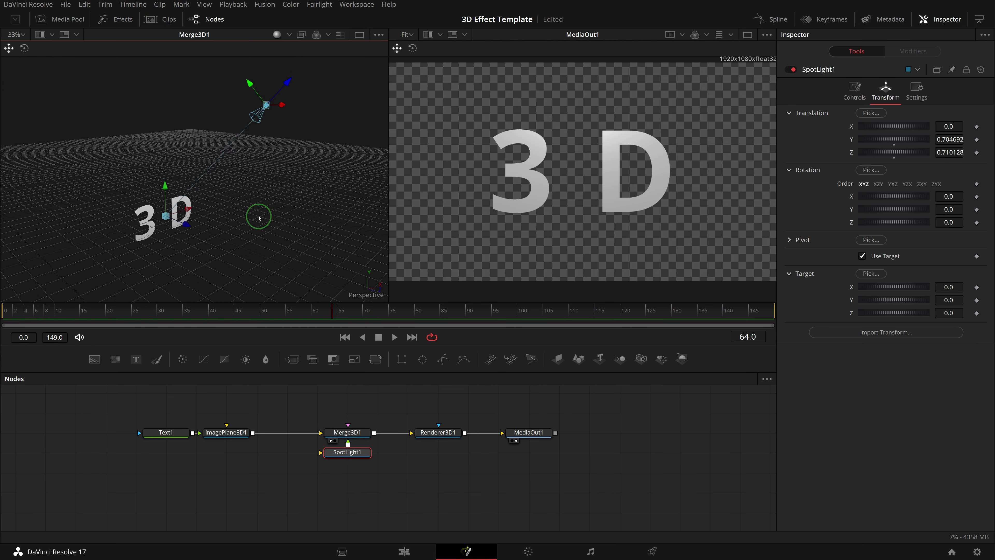
Step: Add Displace 3D (3Di) after ImagePlane3D1 using the tool search for 'displa'
left_click(232, 435)
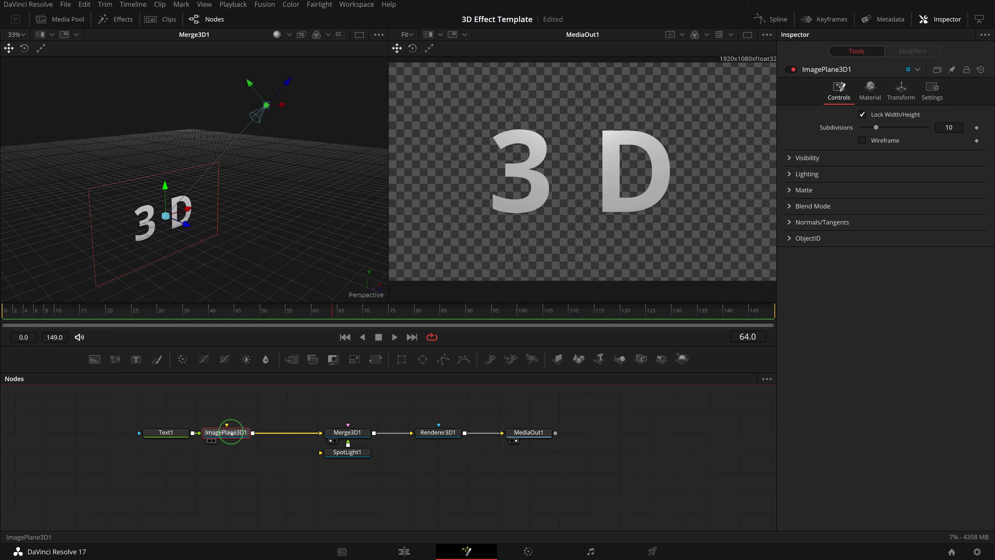
key("shift+space")
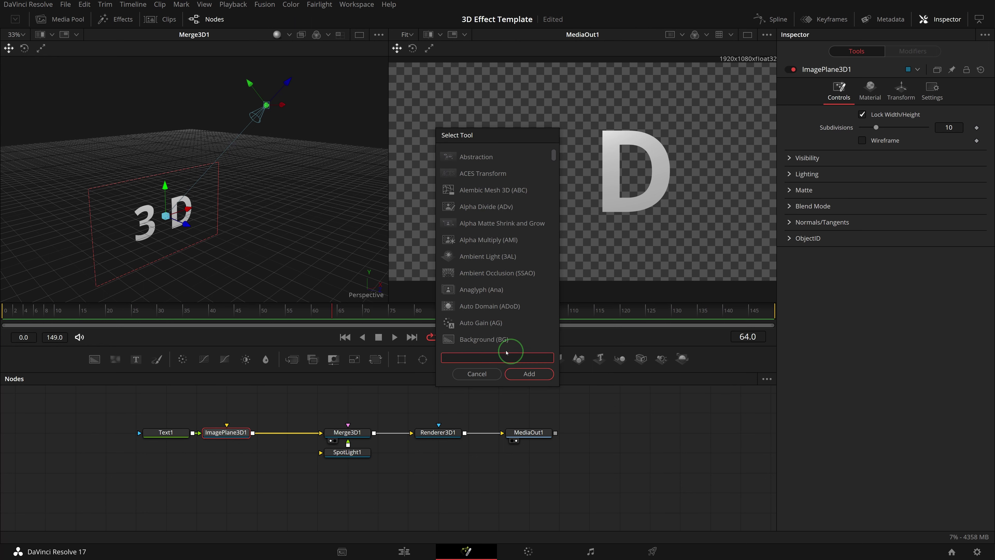
type("displa")
left_click(451, 176)
left_click(529, 373)
Step: Add Blur1 fed by Text1 and wire its output into Displace3D1's green input
left_click_drag(246, 434, 216, 434)
left_click_drag(137, 433, 107, 433)
left_click_drag(306, 435, 276, 435)
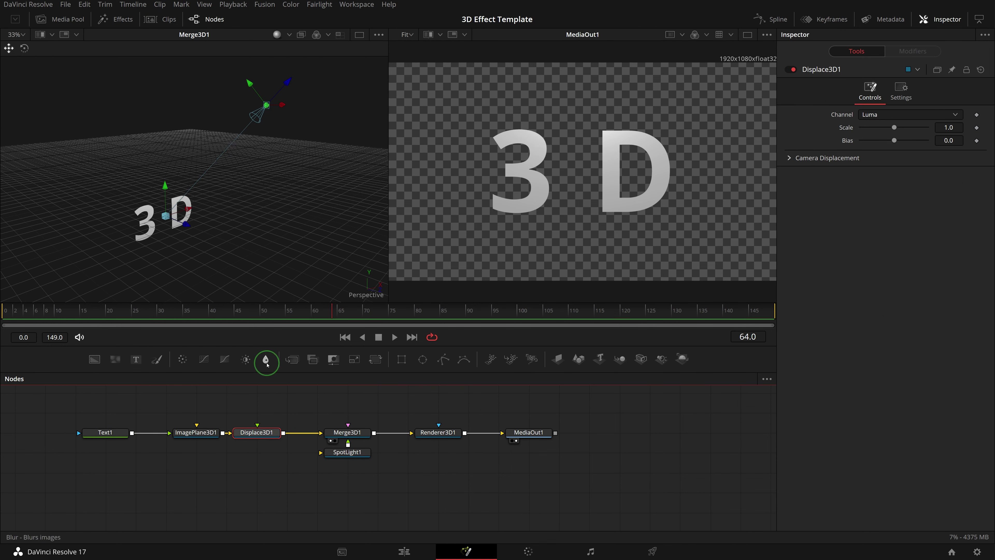
left_click_drag(267, 364, 264, 413)
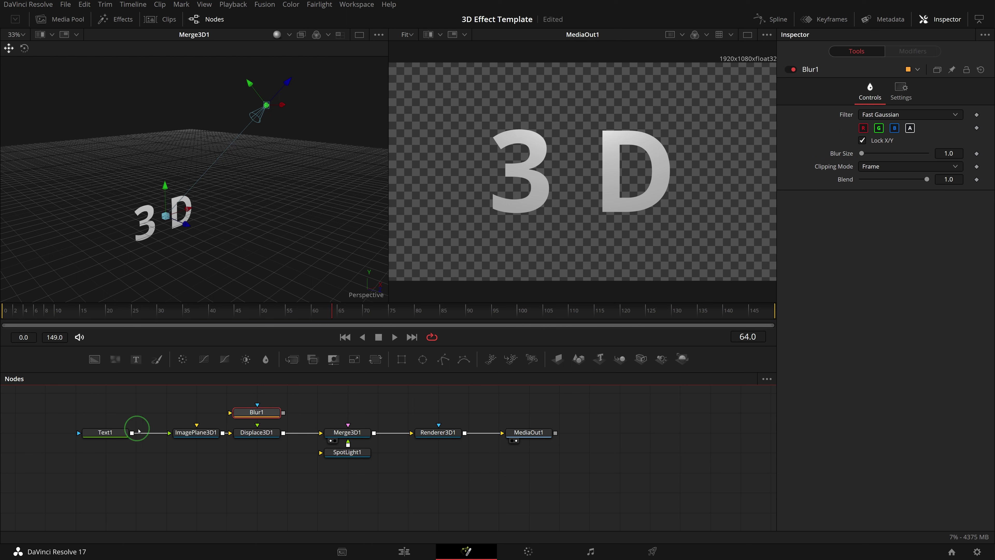
left_click_drag(132, 432, 239, 414)
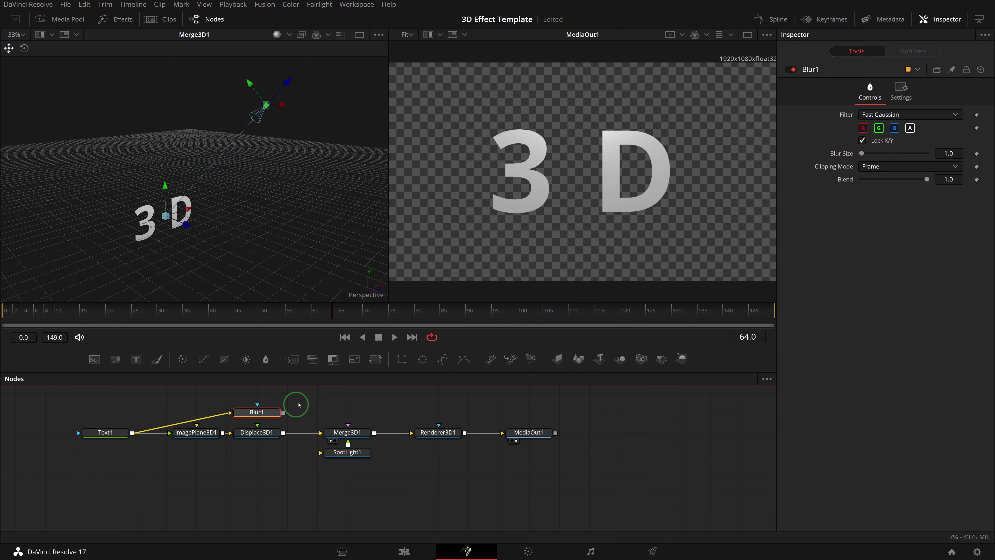
left_click_drag(283, 414, 258, 432)
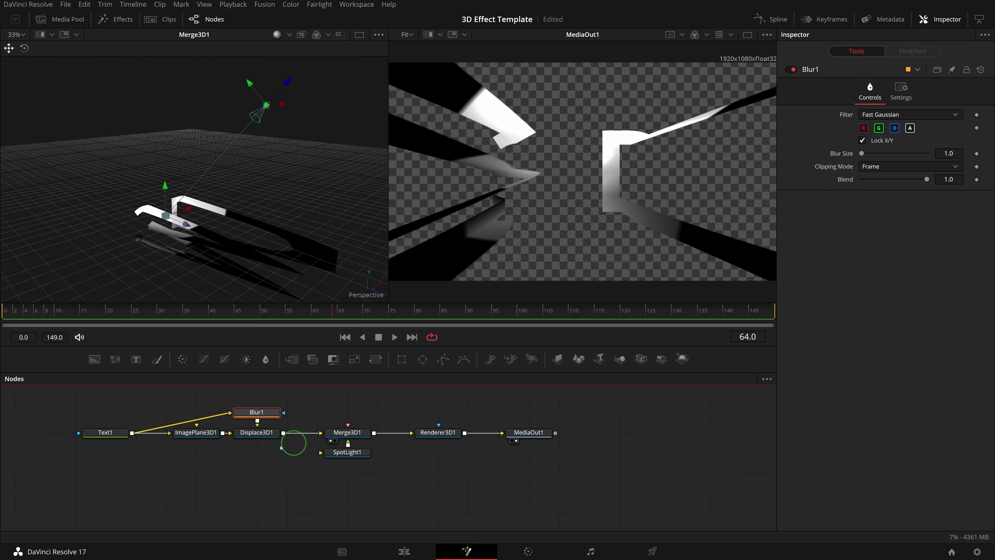
left_click(258, 432)
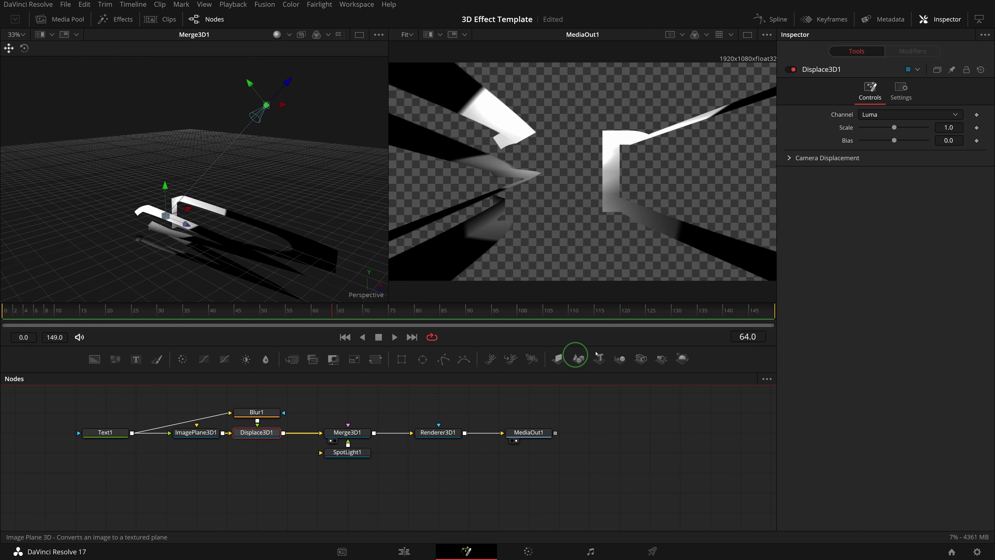
Step: Set Displace3D1 Scale 0.01, Blur1 Blur Size 5.0 and ImagePlane3D1 Subdivisions 500
left_click(956, 130)
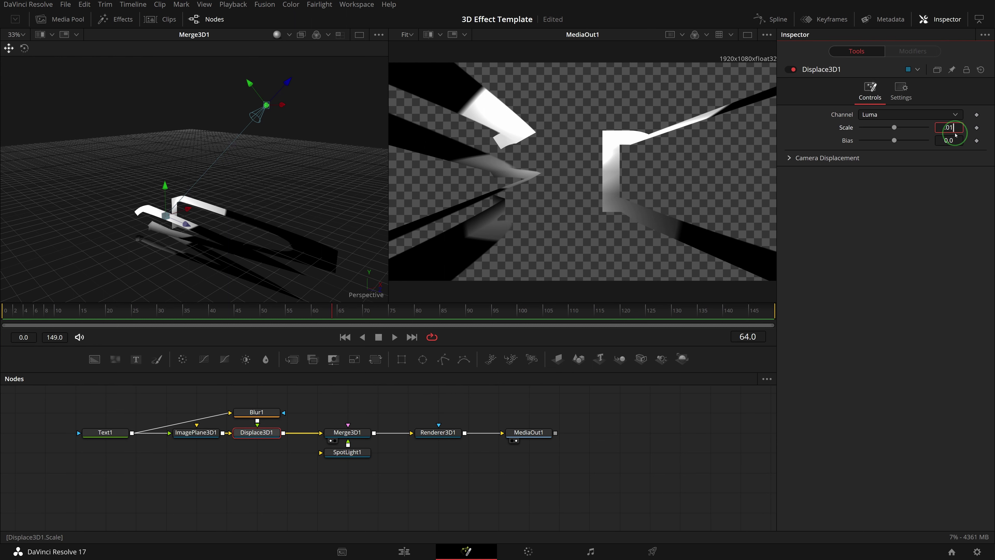
key("Tab")
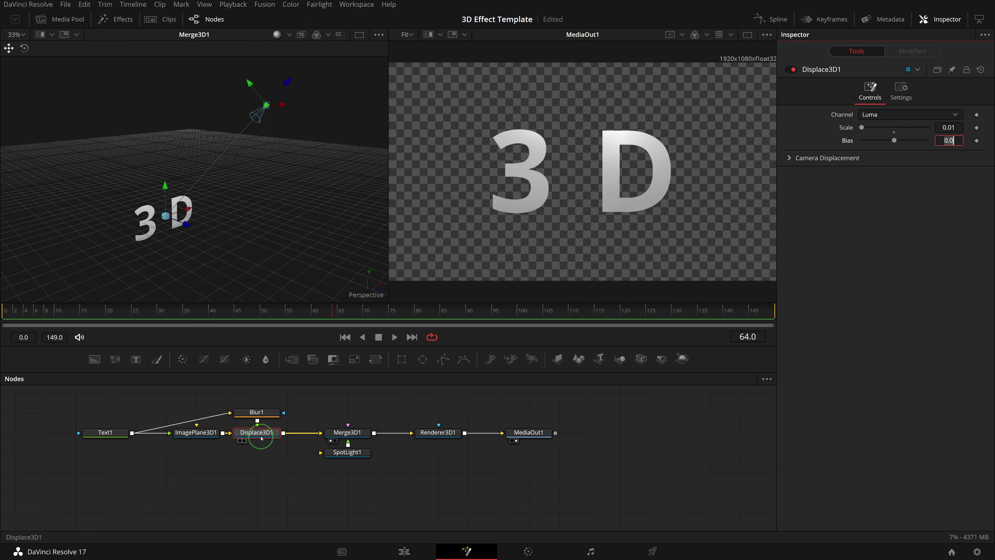
left_click(257, 412)
left_click(954, 153)
key("Tab")
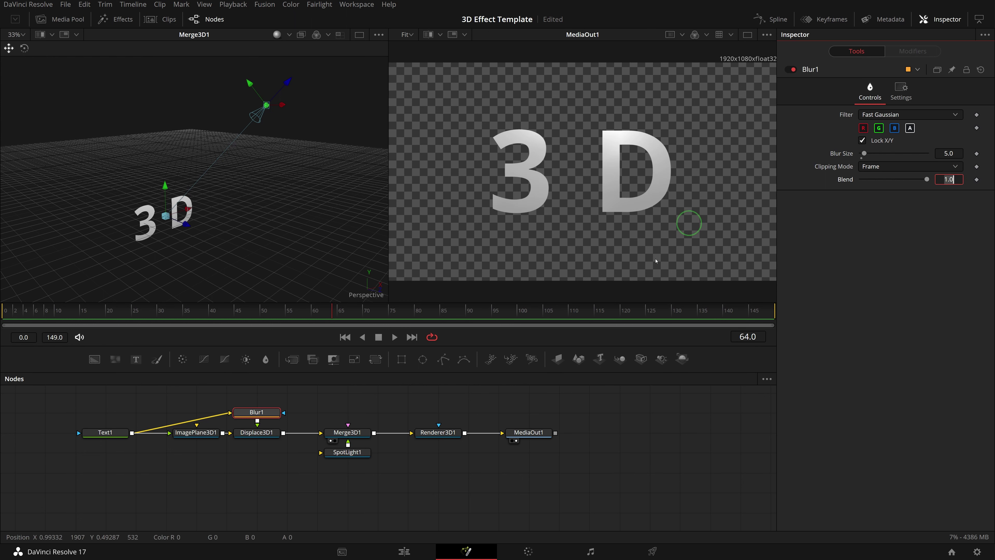
left_click(194, 438)
left_click(949, 128)
type("500")
key("Return")
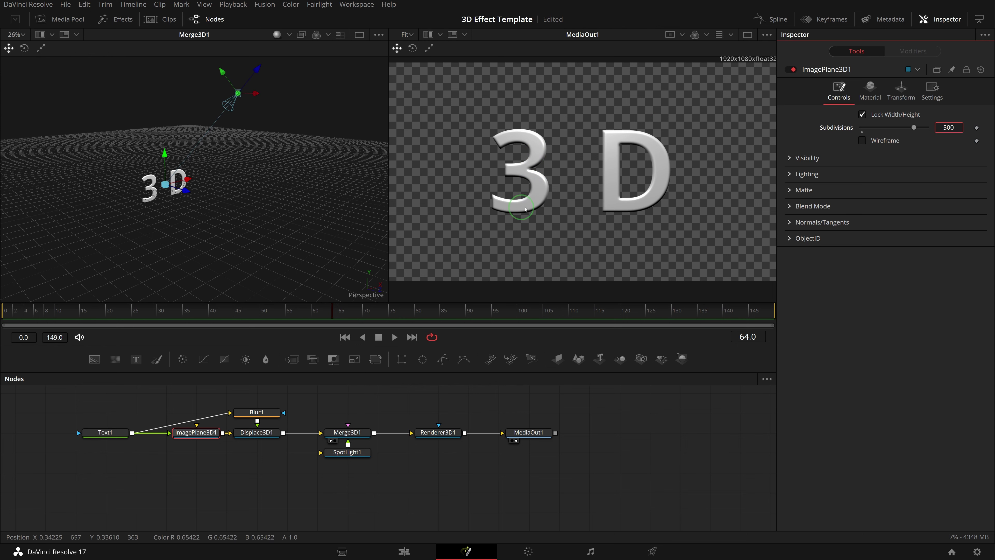
Step: Frame the image plane in the 3D view and set Blur1's Blur Size to 6
left_click(257, 196)
key("f")
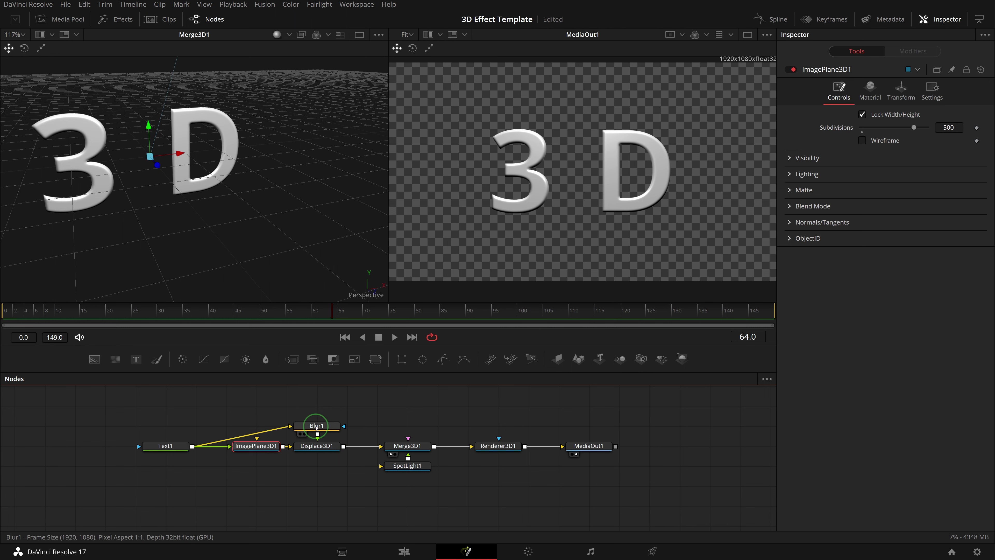
left_click(316, 427)
left_click(310, 447)
left_click(316, 425)
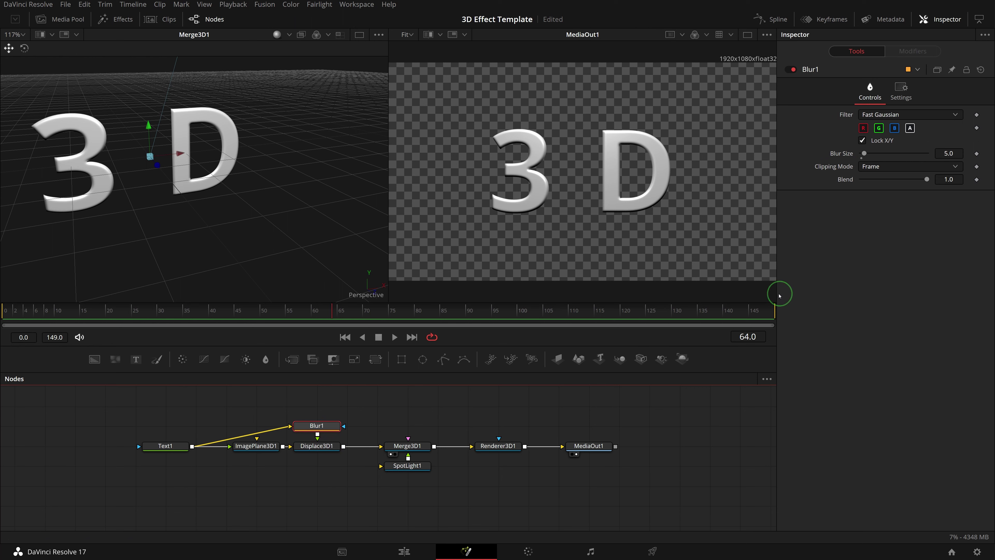
left_click(867, 153)
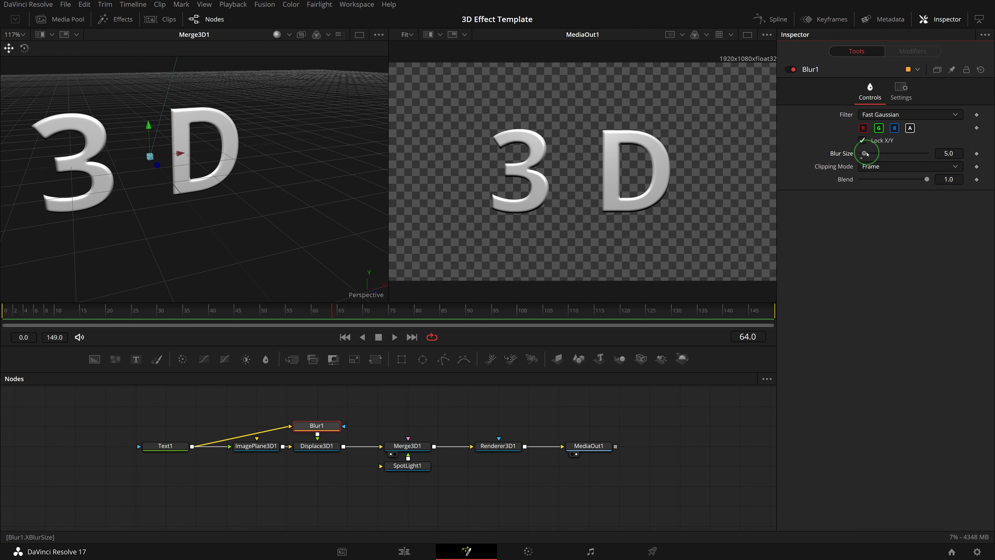
left_click_drag(867, 153, 873, 156)
type("6")
key("Tab")
Step: Set Displace3D1 Scale to 0.022, then fine-tune it to 0.013
left_click(332, 451)
left_click(331, 452)
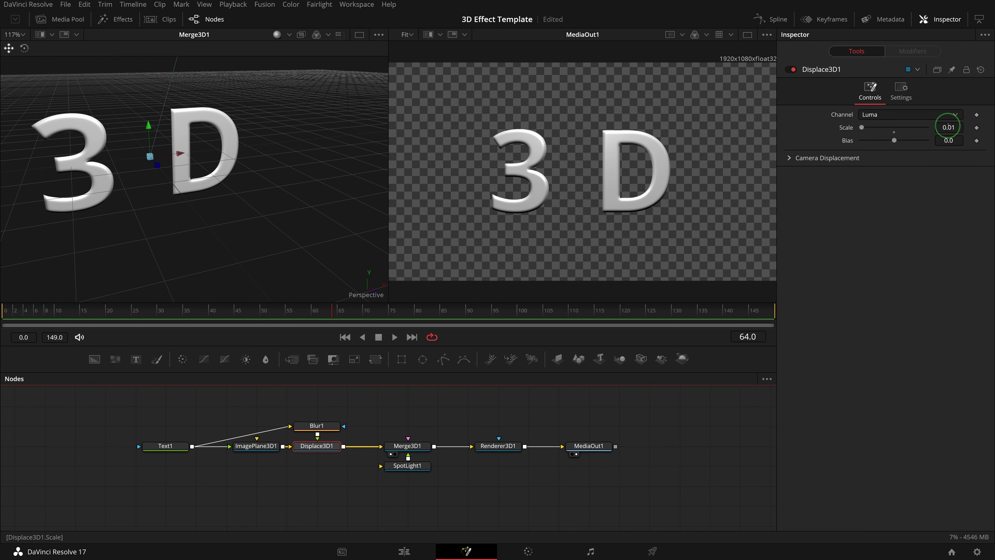
type("0.022")
key("Return")
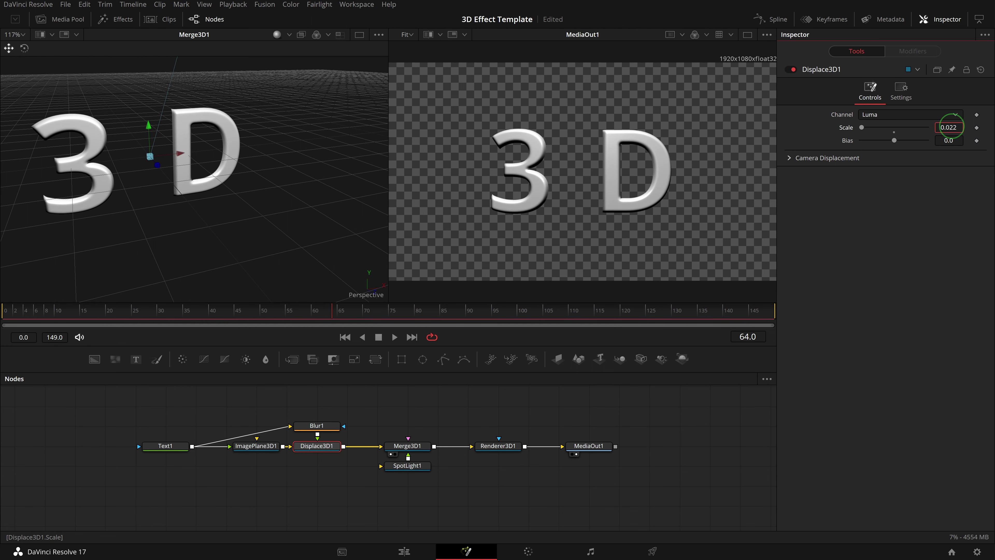
left_click_drag(951, 126, 945, 129)
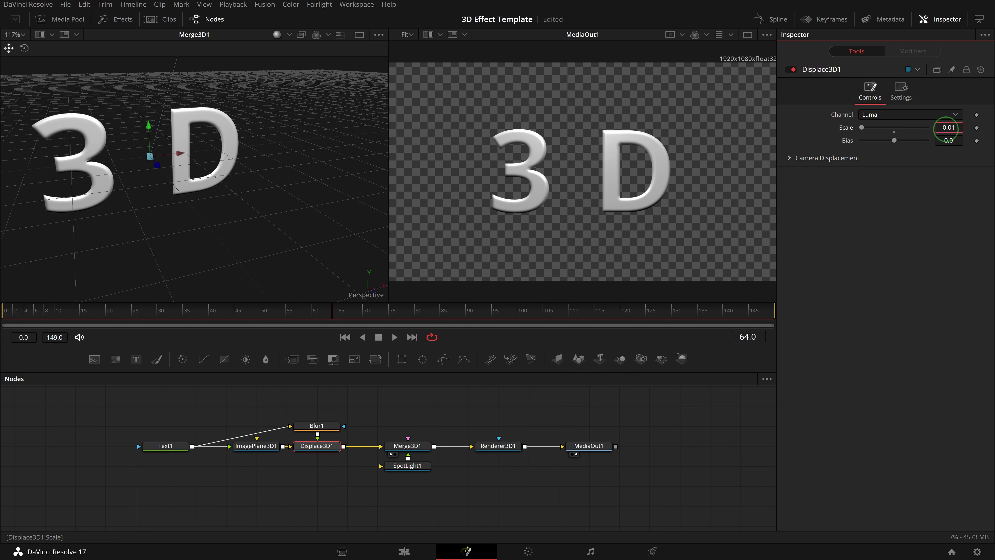
left_click_drag(948, 130, 948, 130)
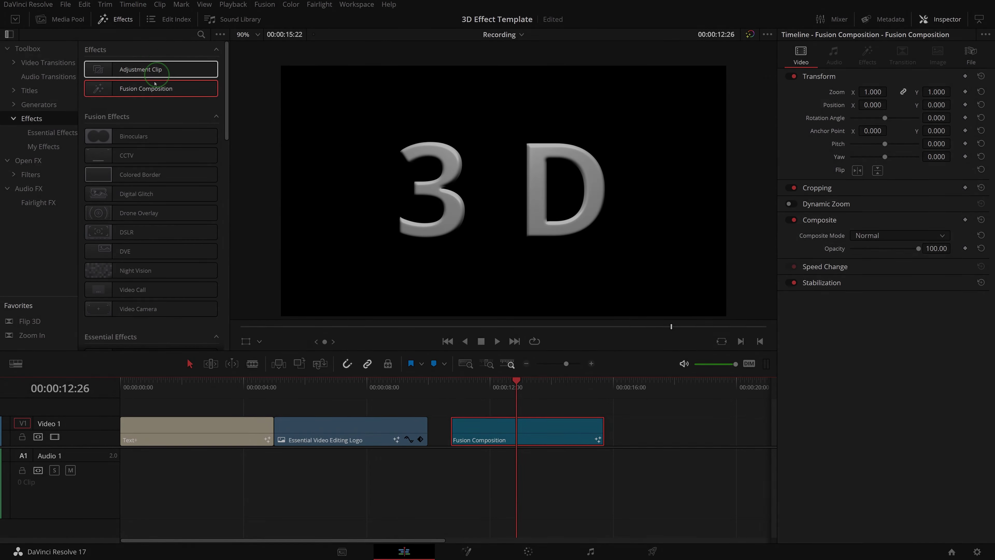
Step: Add a new Fusion Composition clip to the timeline and open it in Fusion
left_click_drag(155, 83, 642, 429)
left_click(707, 377)
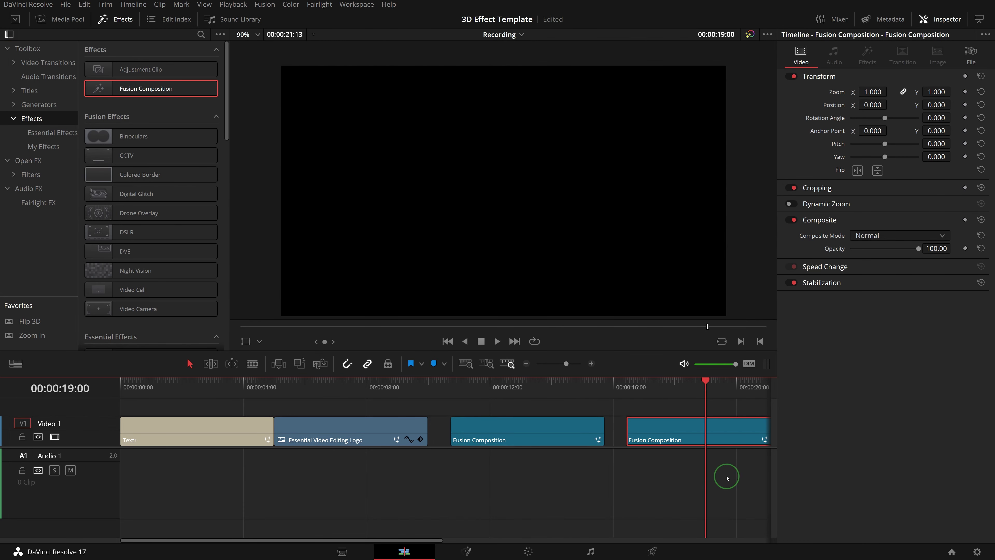
scroll(566, 473, "right", 3)
left_click(466, 551)
Step: Merge a Text node with the logo clip from the Media Pool and connect Merge1 to MediaOut1
left_click_drag(136, 361, 199, 441)
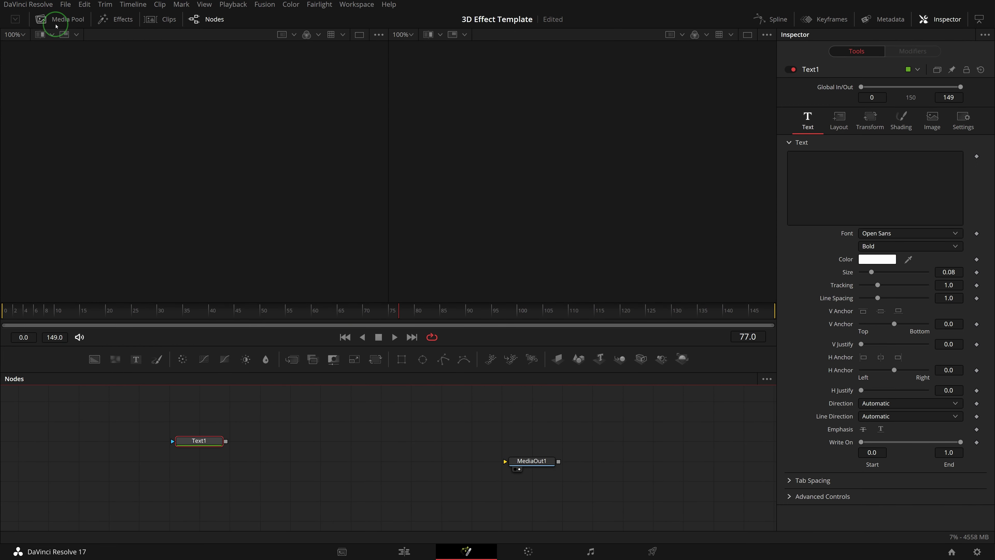
left_click(63, 20)
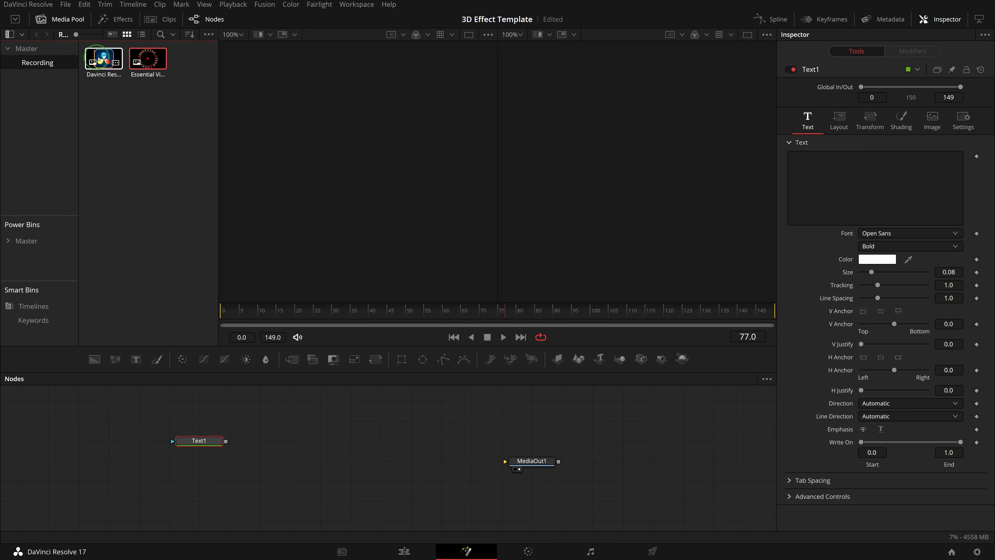
left_click_drag(104, 59, 226, 441)
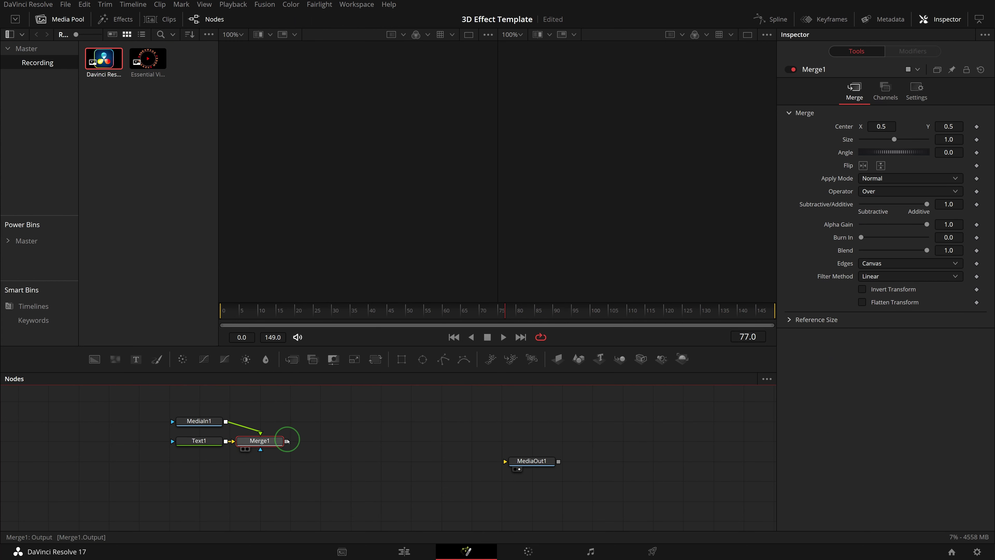
left_click_drag(286, 441, 533, 443)
Step: Set Text1 to 'ABC 888' in Arial Rounded MT Bold at size 0.2
left_click(59, 19)
left_click(209, 455)
left_click(847, 169)
type("ABC 888")
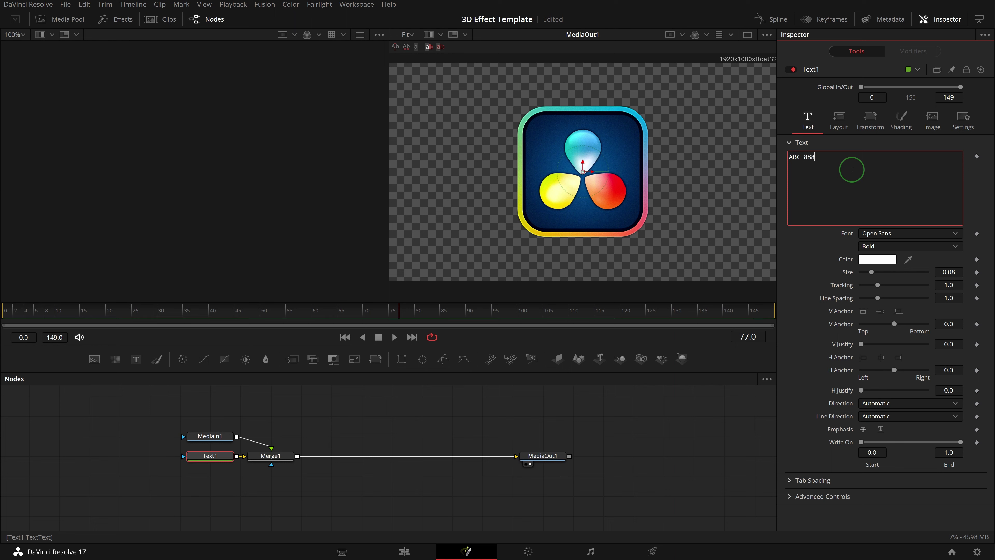
left_click(927, 232)
left_click(913, 339)
left_click(956, 272)
type("0.2")
key("Return")
Step: Shrink the logo to 0.212987 between ABC and 888, and add a Rectangle-masked Background node
left_click(270, 455)
left_click_drag(647, 235, 596, 181)
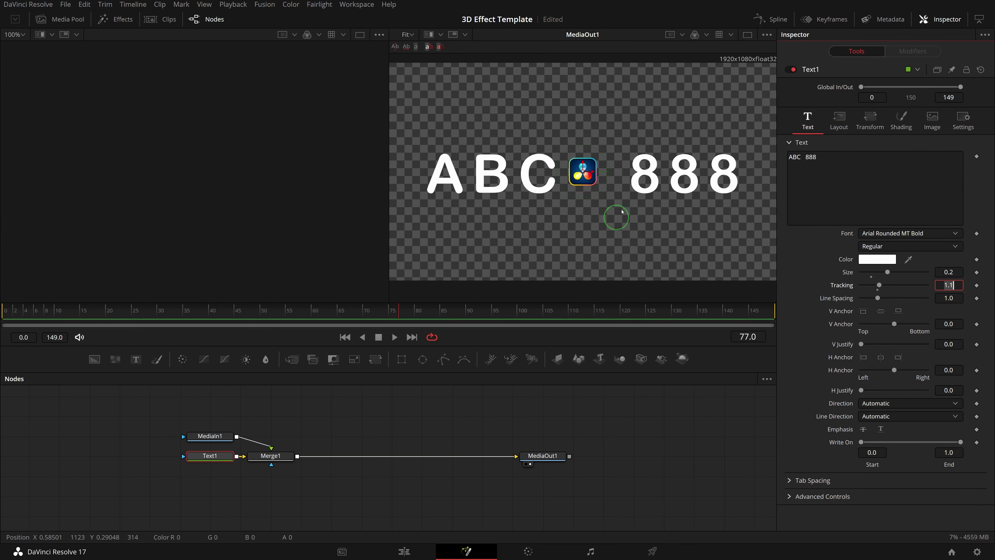
left_click(270, 455)
mouse_move(591, 173)
left_mouse_down()
mouse_move(603, 173)
mouse_move(594, 167)
left_mouse_up()
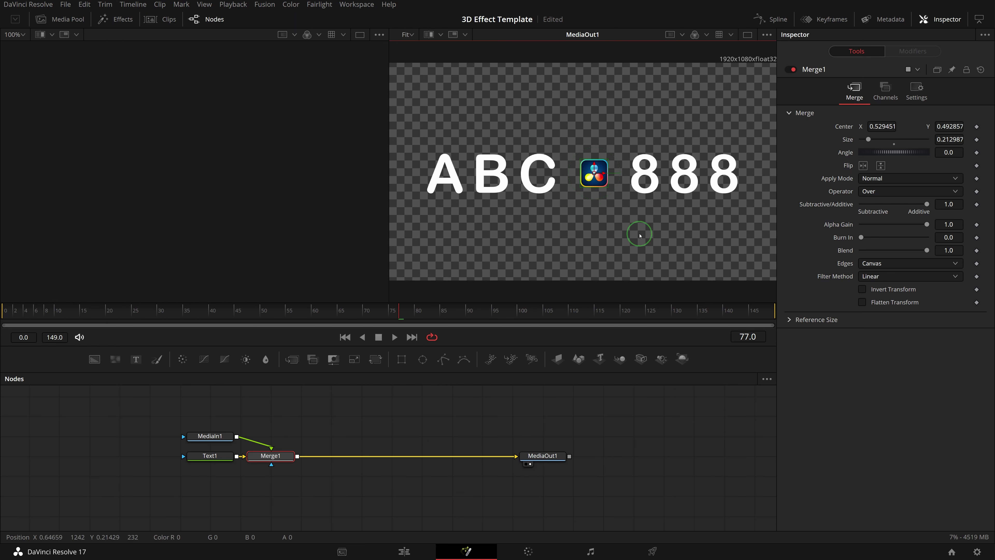
left_click_drag(104, 362, 300, 416)
left_click(401, 366)
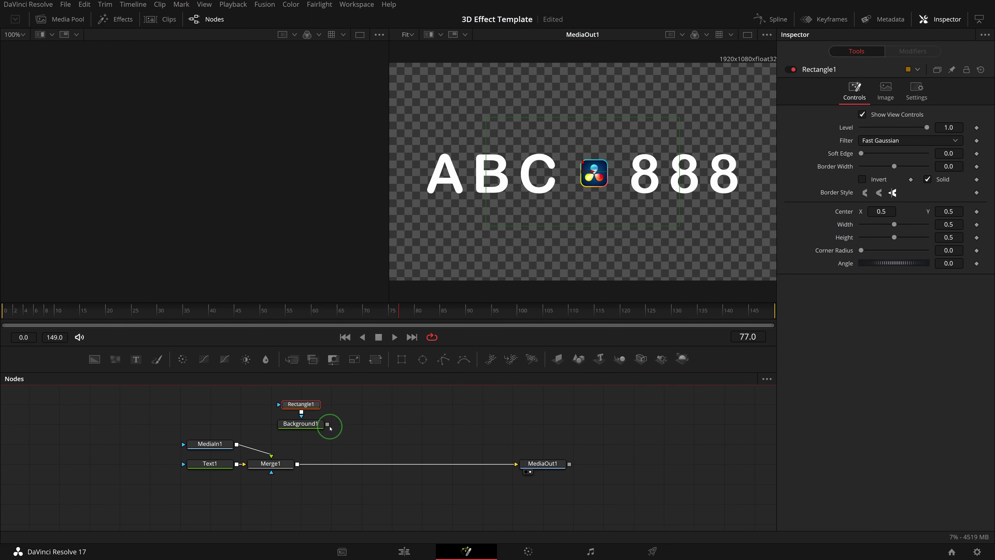
Step: Merge Background1 over the text and logo and make its colour white
left_click_drag(327, 424, 302, 469)
left_click(312, 424)
left_click(862, 175)
left_click(860, 185)
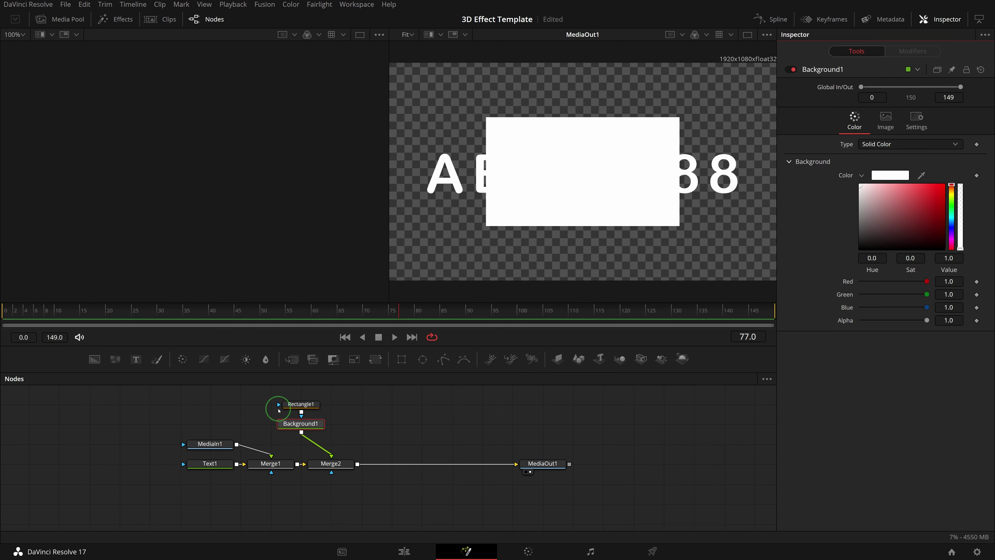
Step: Make Rectangle1 an outline with Border Width 0.002, widened to span the text
left_click(301, 404)
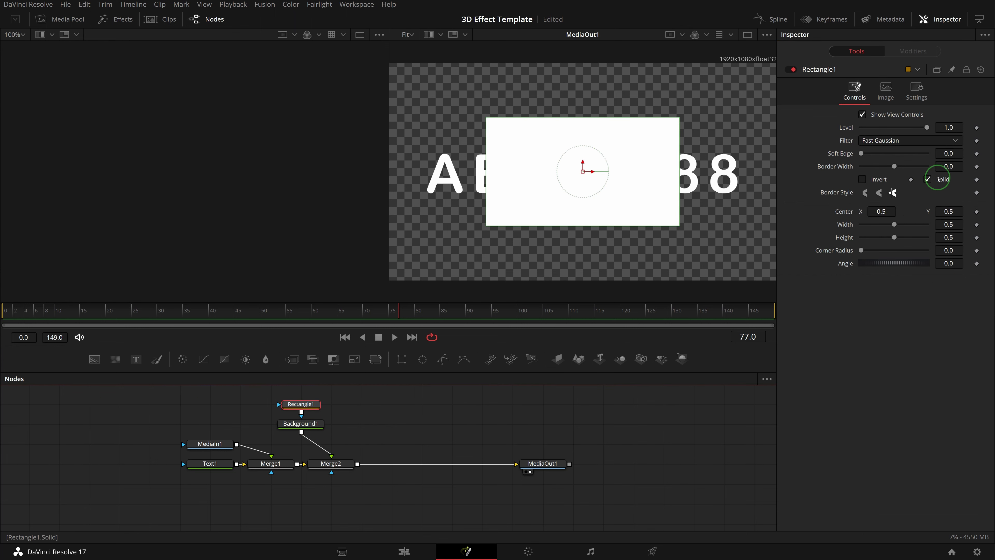
left_click(932, 180)
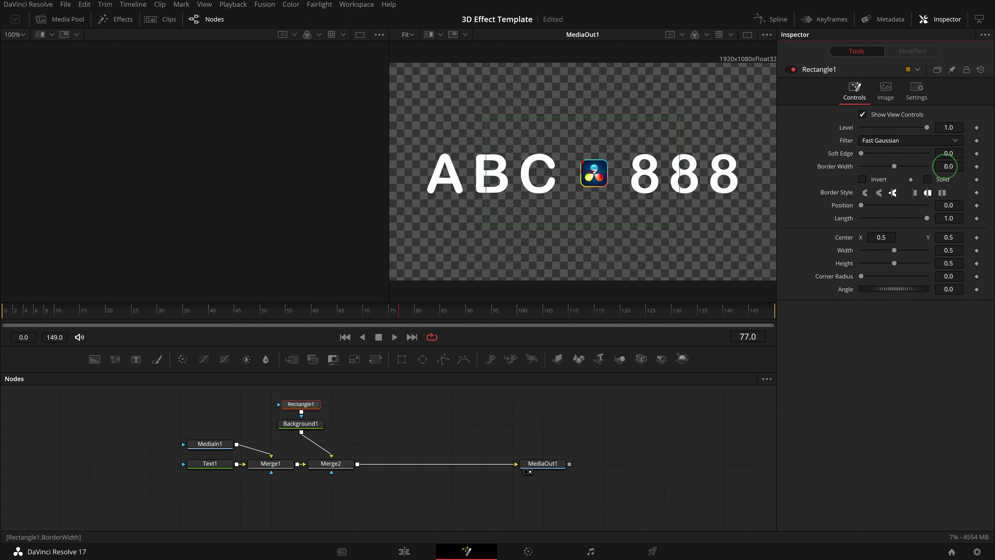
left_click_drag(947, 166, 954, 166)
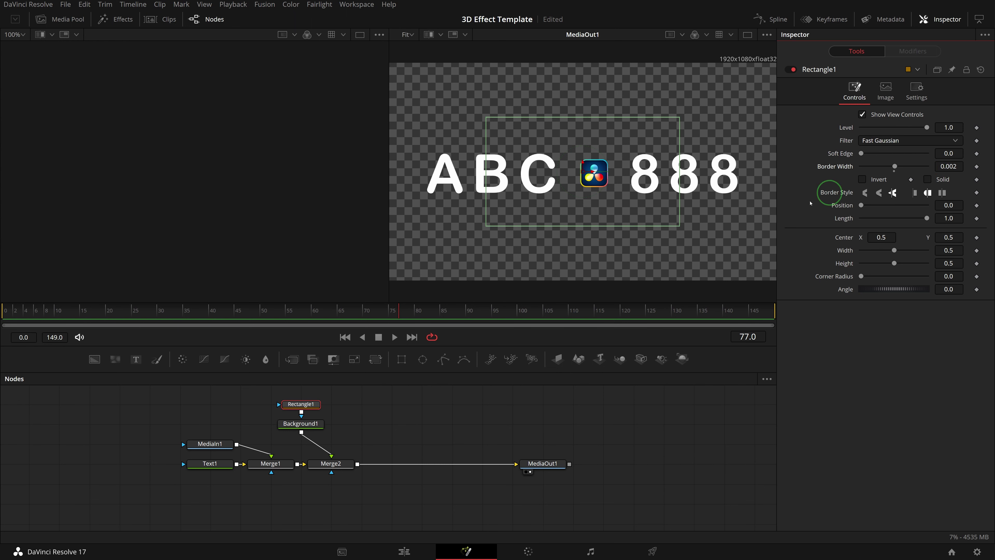
left_click_drag(679, 188, 763, 185)
left_click(402, 445)
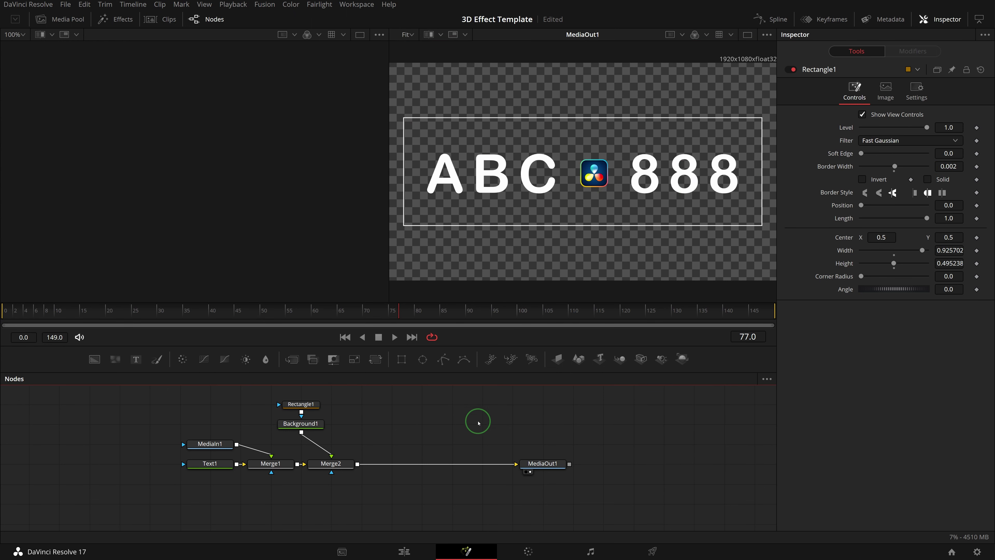
Step: Insert Essential 3D Effect between Merge2 and MediaOut1 and shift its light highlight onto the 8s
left_click(129, 19)
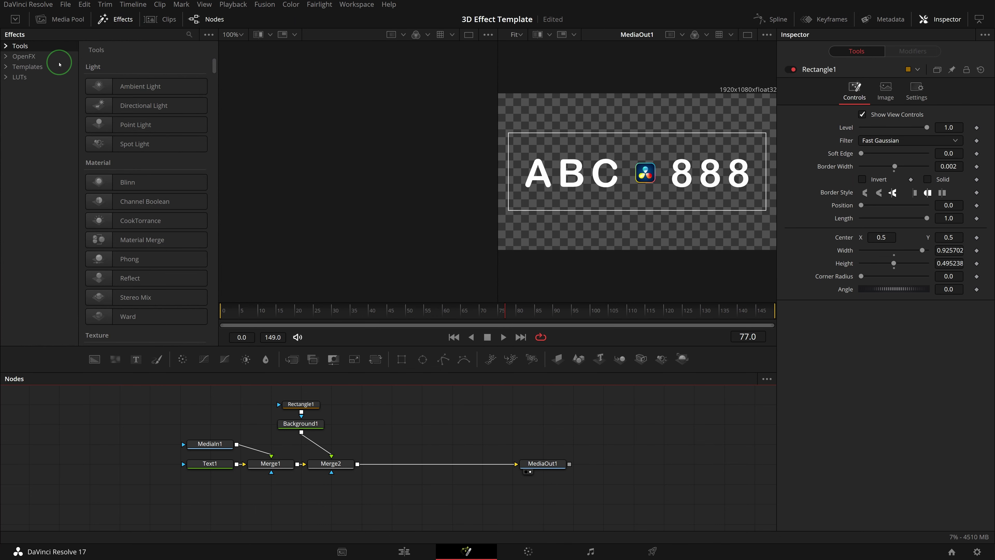
left_click(6, 66)
left_click(16, 77)
left_click(26, 87)
left_click(61, 98)
left_click_drag(149, 86, 306, 169)
left_click_drag(418, 299, 433, 465)
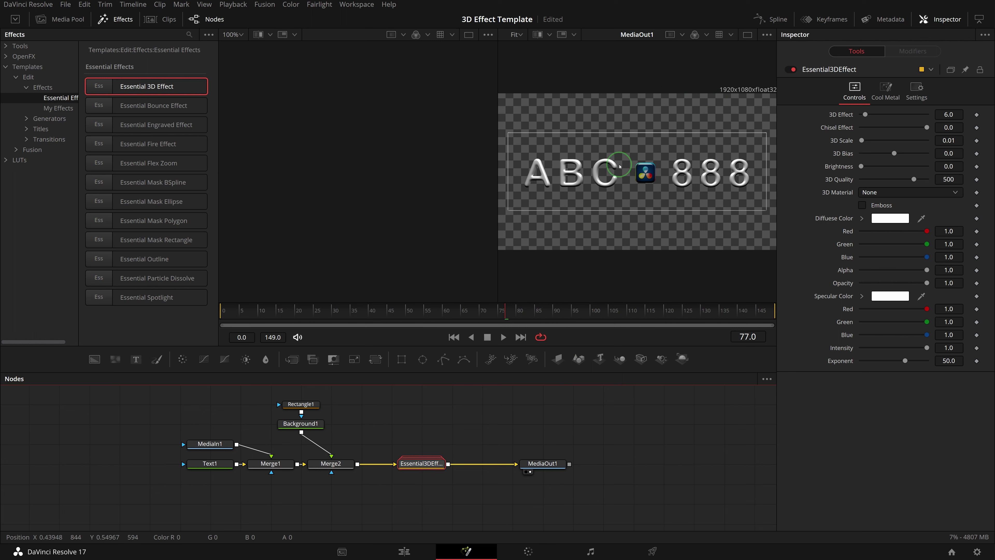
left_click_drag(610, 179, 718, 194)
left_click(505, 319)
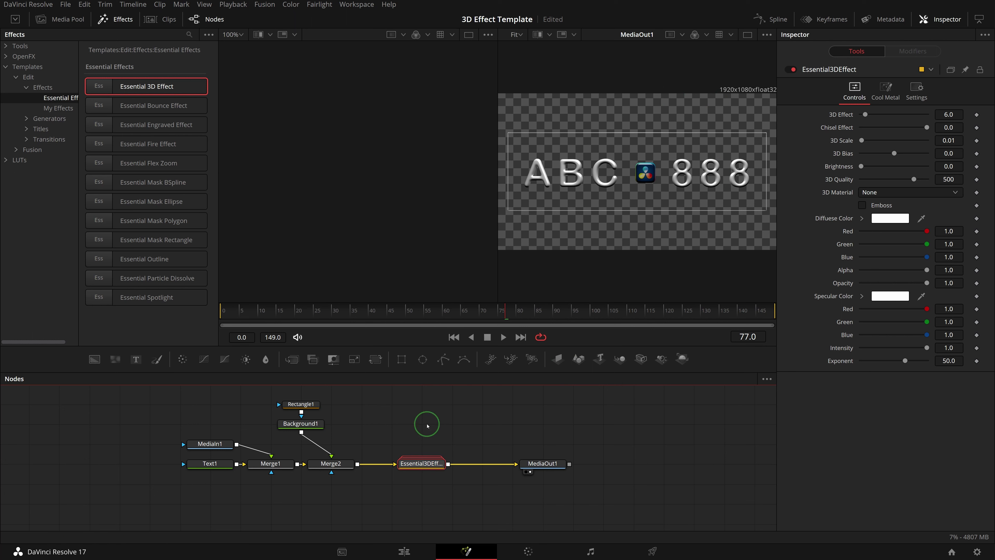
Step: Color the Text1 'ABC 888' bright blue and enable Emboss on Essential3DEffect
left_click(210, 463)
left_click(871, 259)
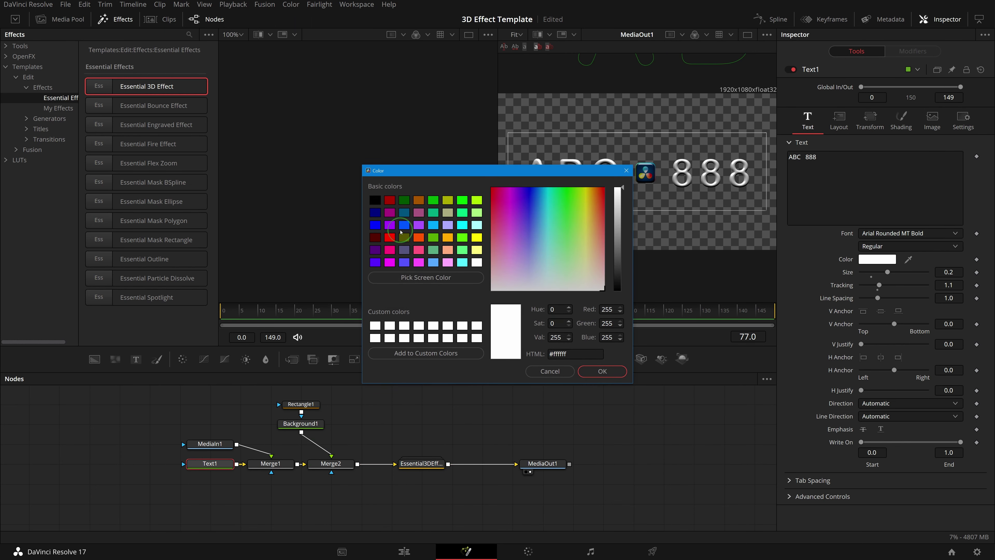
left_click(404, 226)
left_click(602, 371)
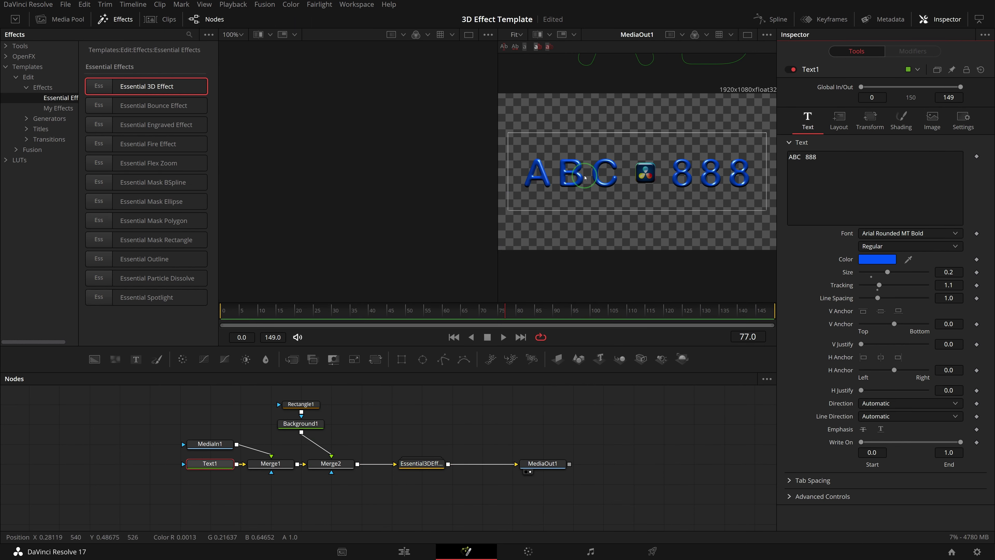
left_click(415, 464)
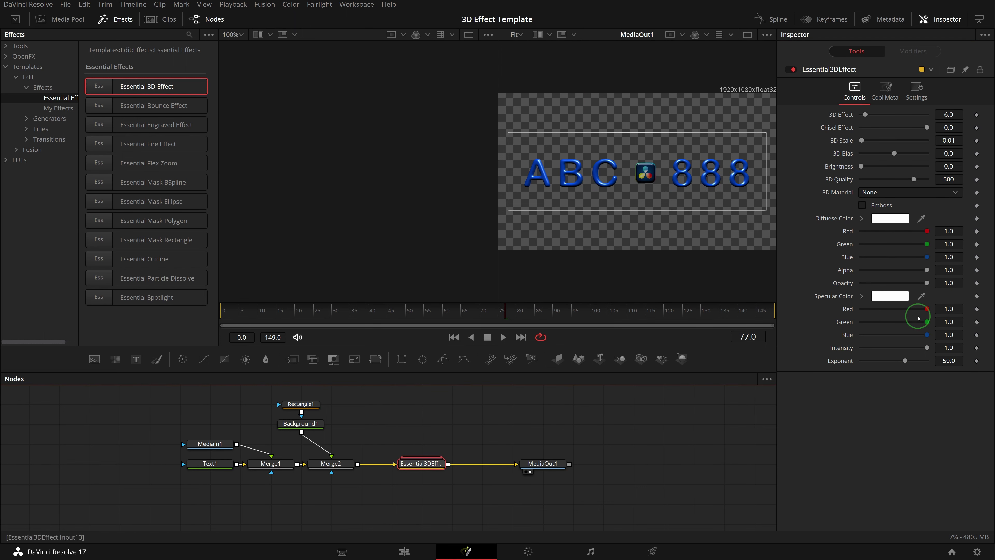
left_click(863, 206)
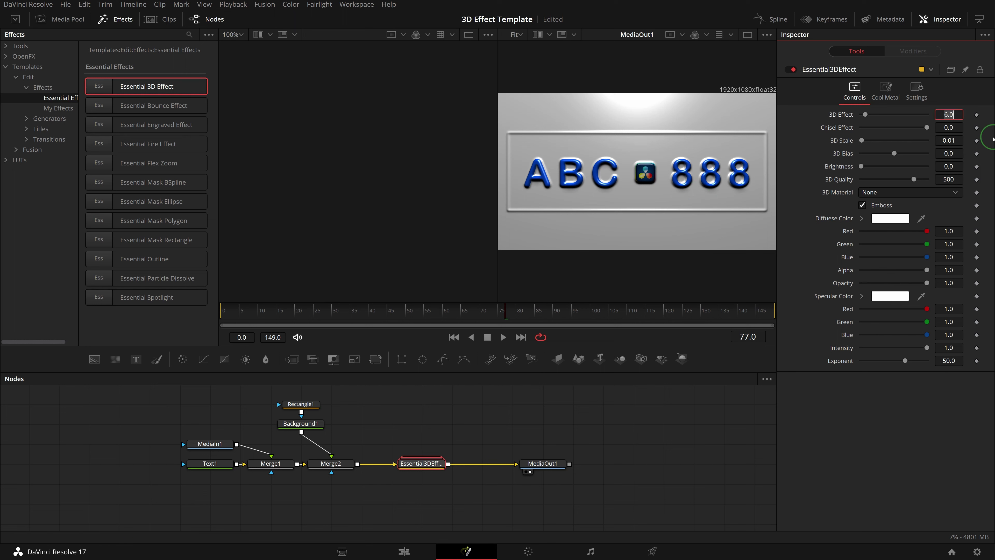
Step: Set the 3D Effect depth to 3.0 and 3D Scale to 0.005
key("Tab")
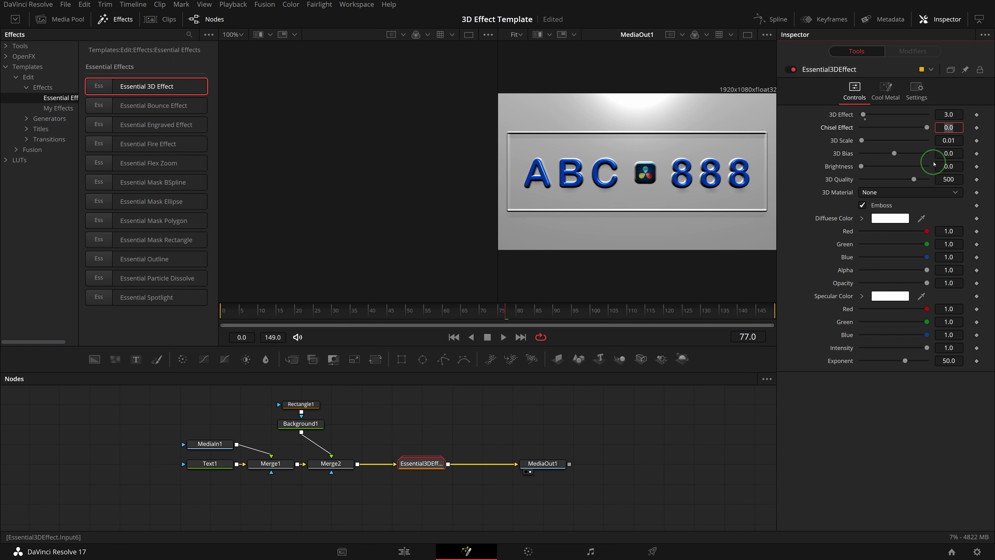
left_click(949, 140)
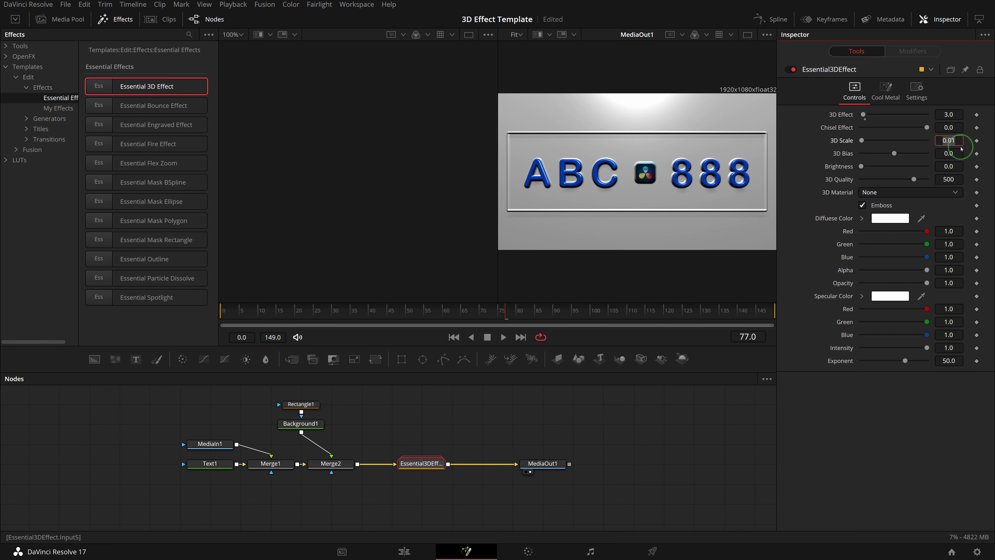
key("Return")
Step: Add a Background node merged with the 3D plate, with Alpha 0.134
left_click(747, 34)
left_click_drag(114, 359, 448, 464)
left_click_drag(508, 484, 482, 463)
left_click(404, 486)
left_click_drag(927, 226, 855, 230)
Step: Mask Merge14 with a rectangle about 0.95 wide, 0.53 high, corner radius 0.071
left_click(481, 464)
left_click(401, 359)
left_click_drag(615, 170, 718, 185)
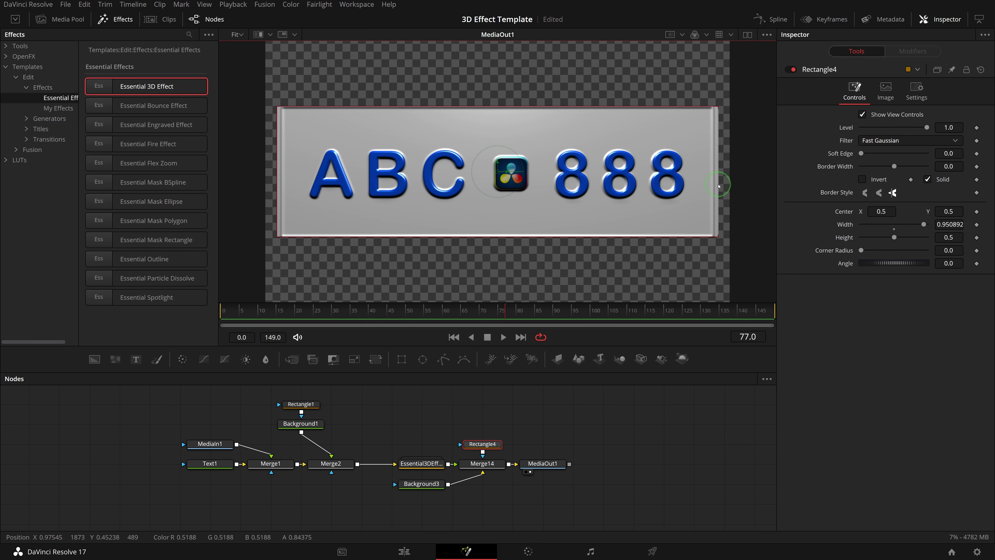
left_click_drag(603, 225, 549, 242)
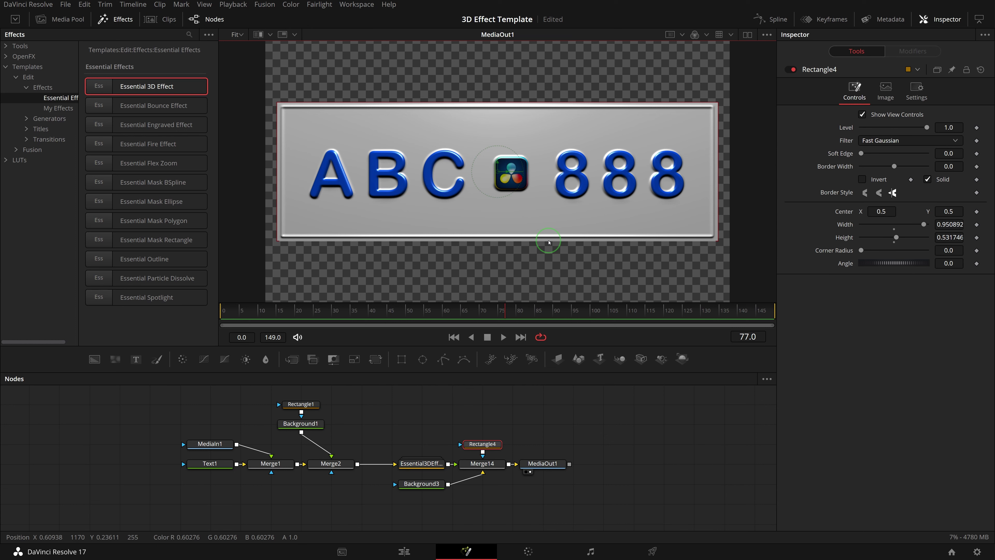
left_click_drag(861, 250, 864, 251)
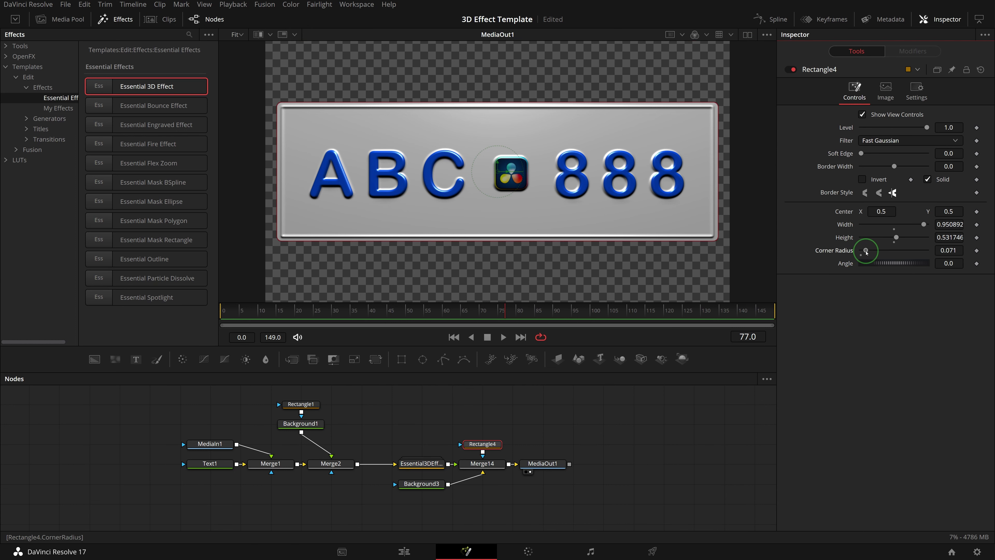
left_click(655, 435)
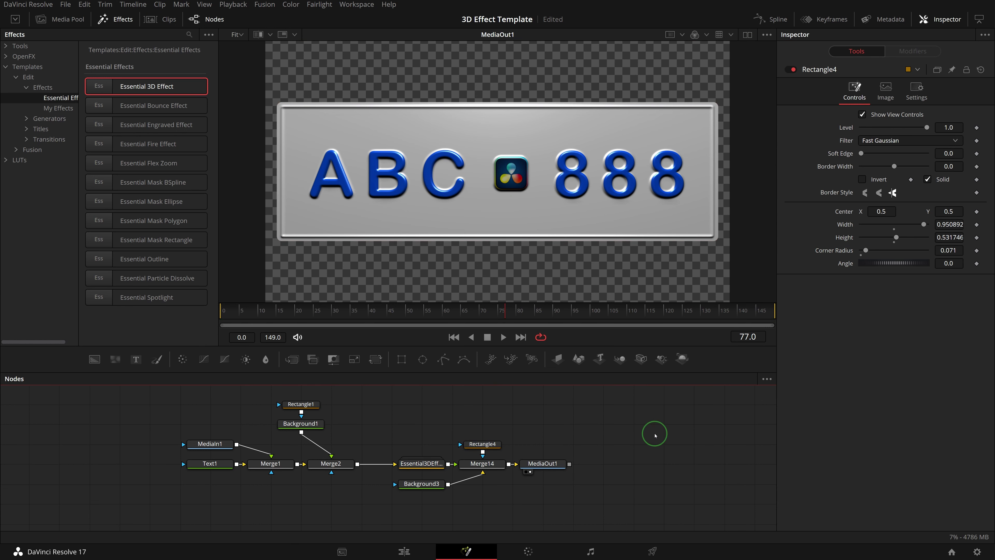